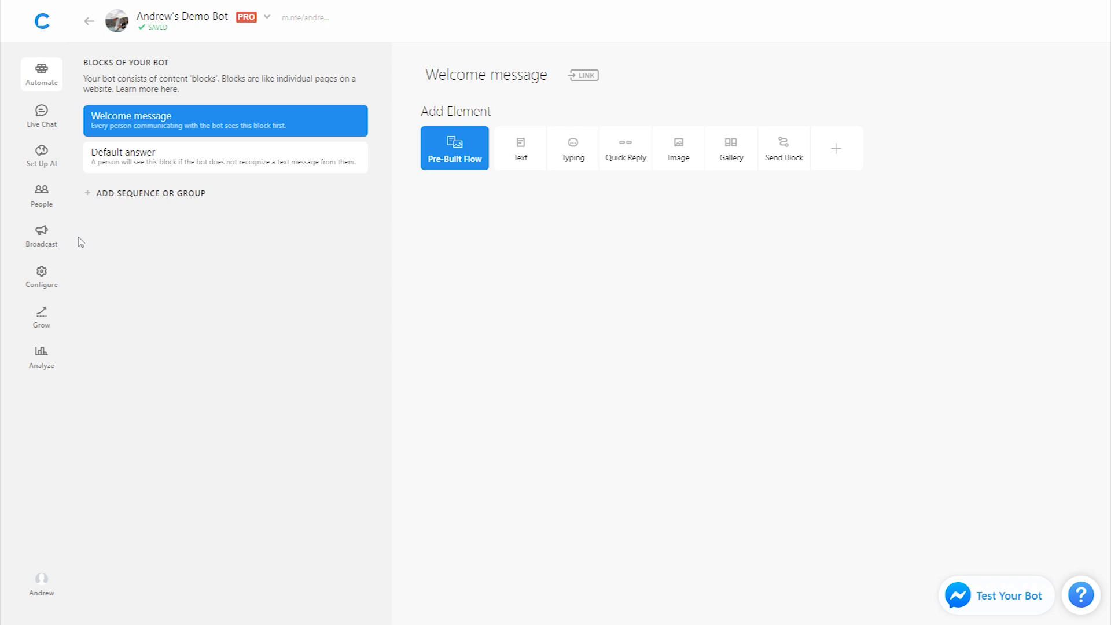
# Add a welcome text asking 'Would you like to receive future updates from this page?'.
pyautogui.click(527, 156)
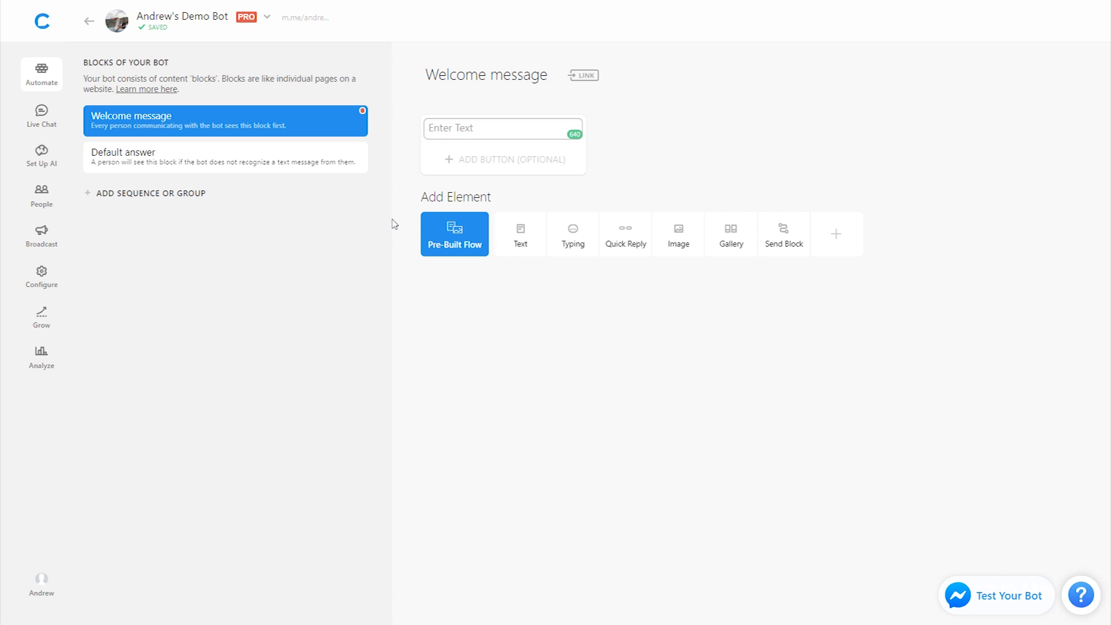
pyautogui.write('Would you like to receive future updates fro')
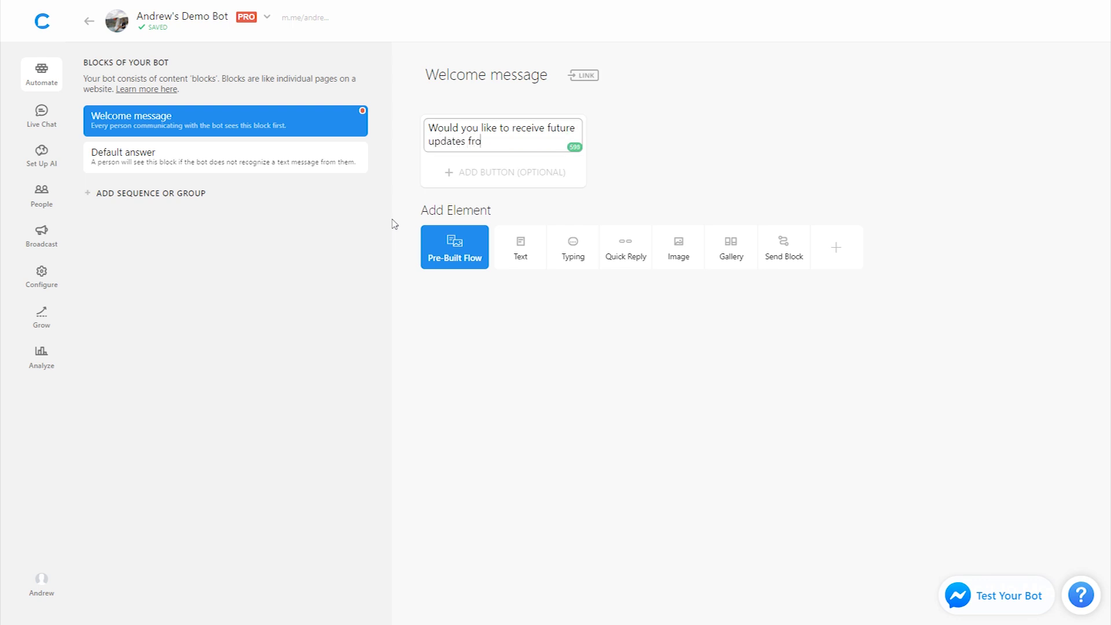
pyautogui.write('m this page?')
pyautogui.click(537, 354)
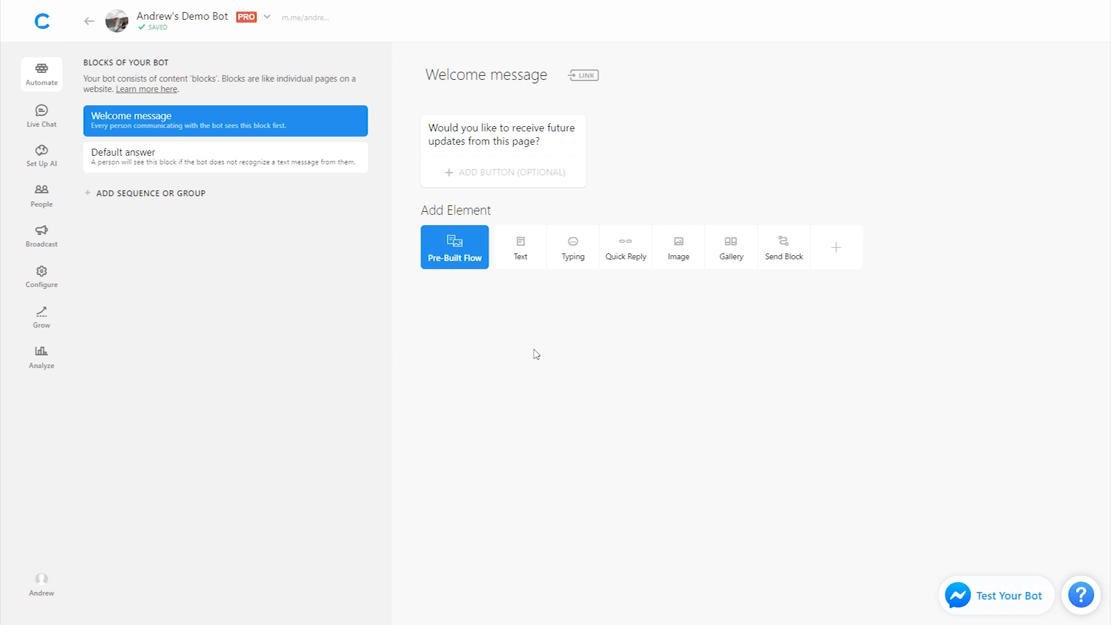
pyautogui.click(621, 264)
# Add 'Yes, please!' and 'No thanks..!' quick replies to the welcome question.
pyautogui.write('Yes, please!')
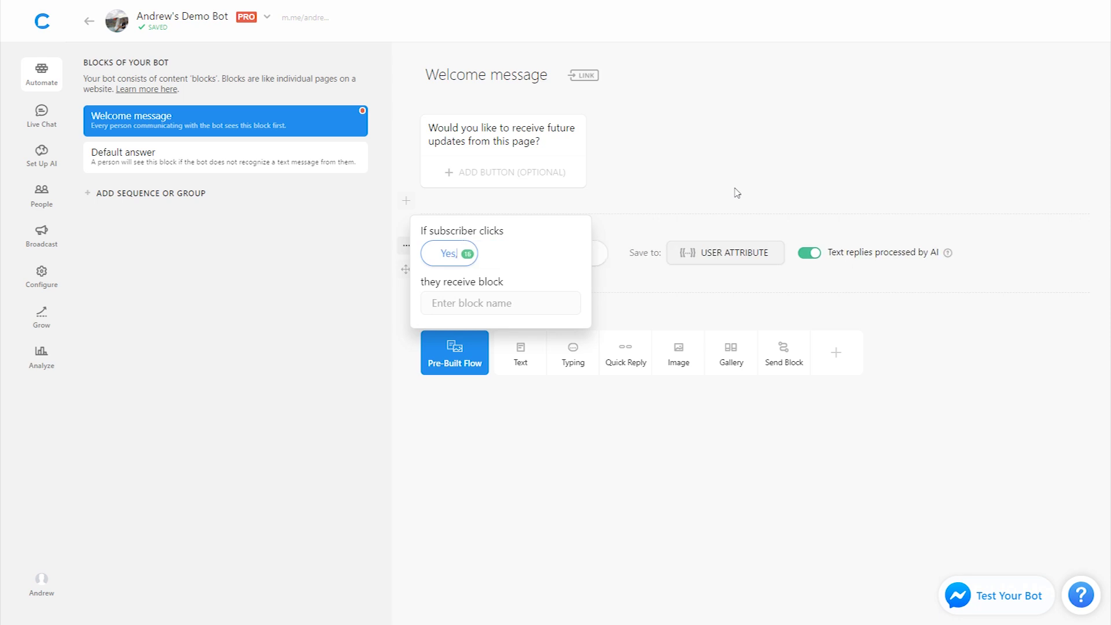
pyautogui.click(633, 258)
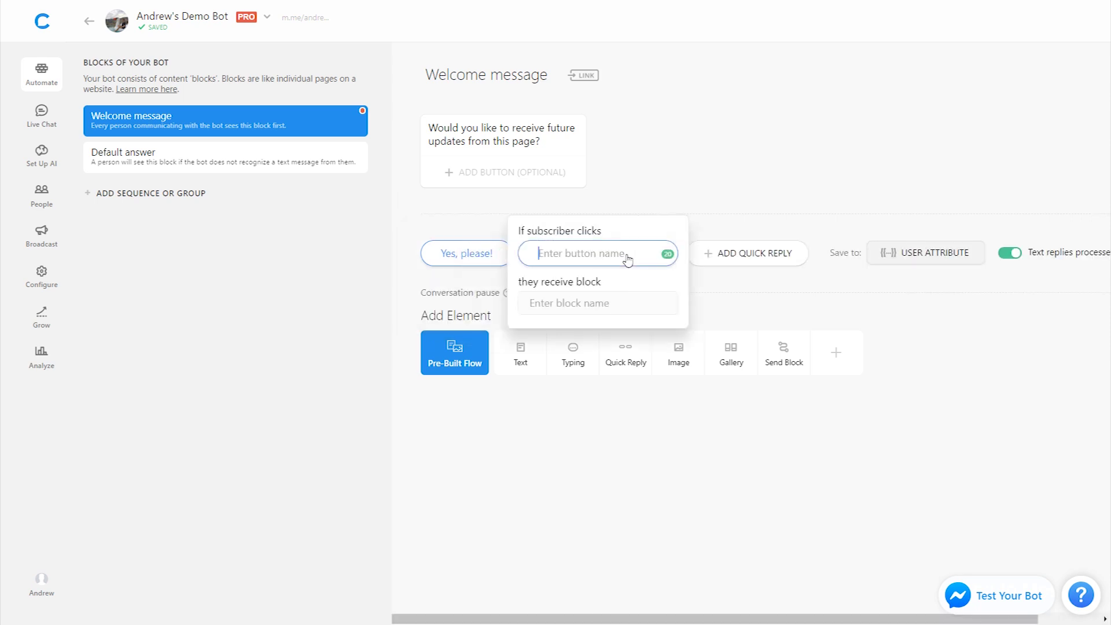
pyautogui.write('No thanks..!')
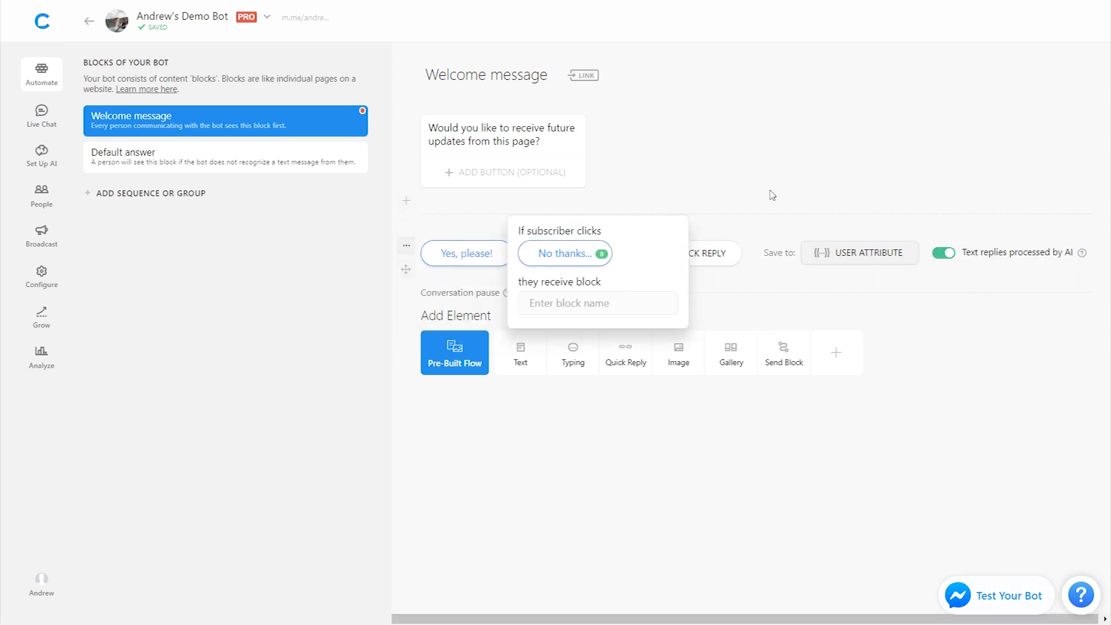
pyautogui.click(801, 183)
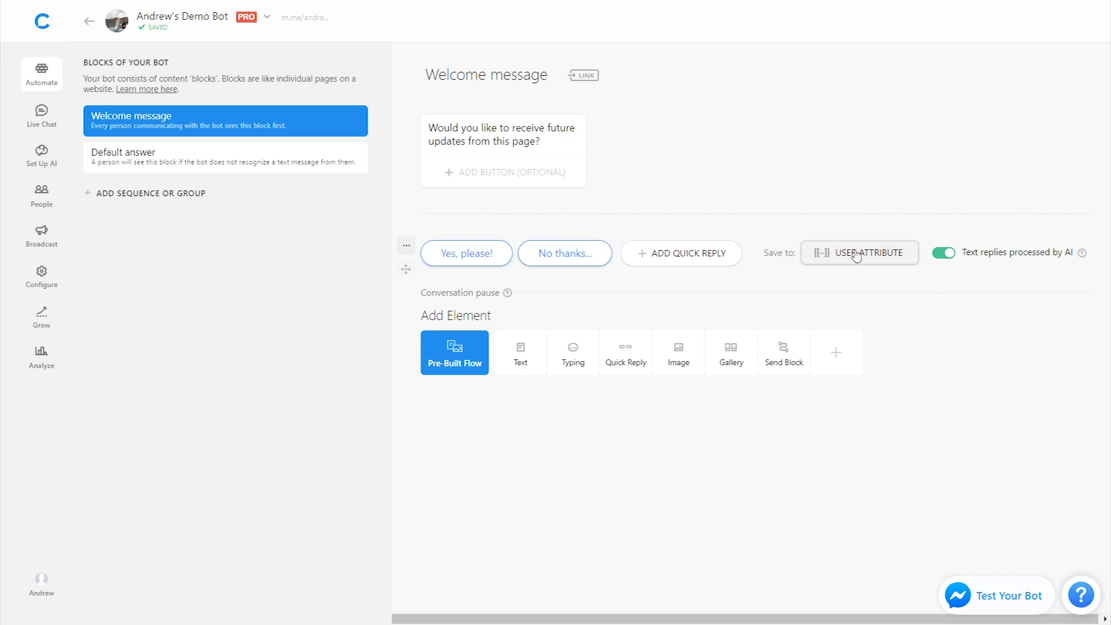
# Save the chosen quick reply to the subscribed user attribute.
pyautogui.click(856, 255)
pyautogui.click(490, 369)
pyautogui.write('s')
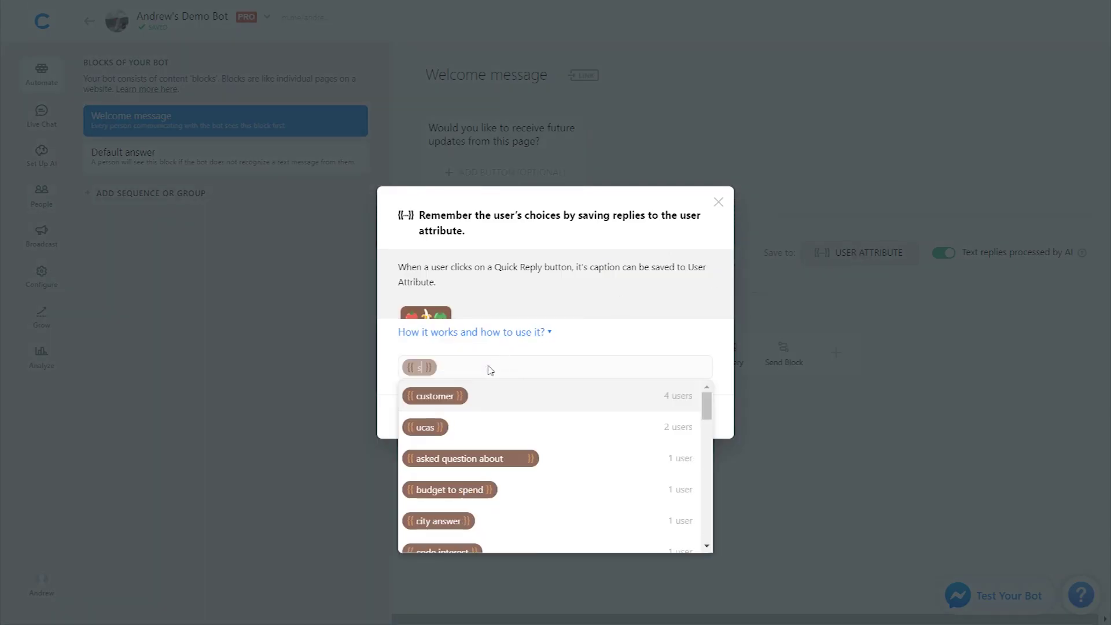
pyautogui.write('ubscribed')
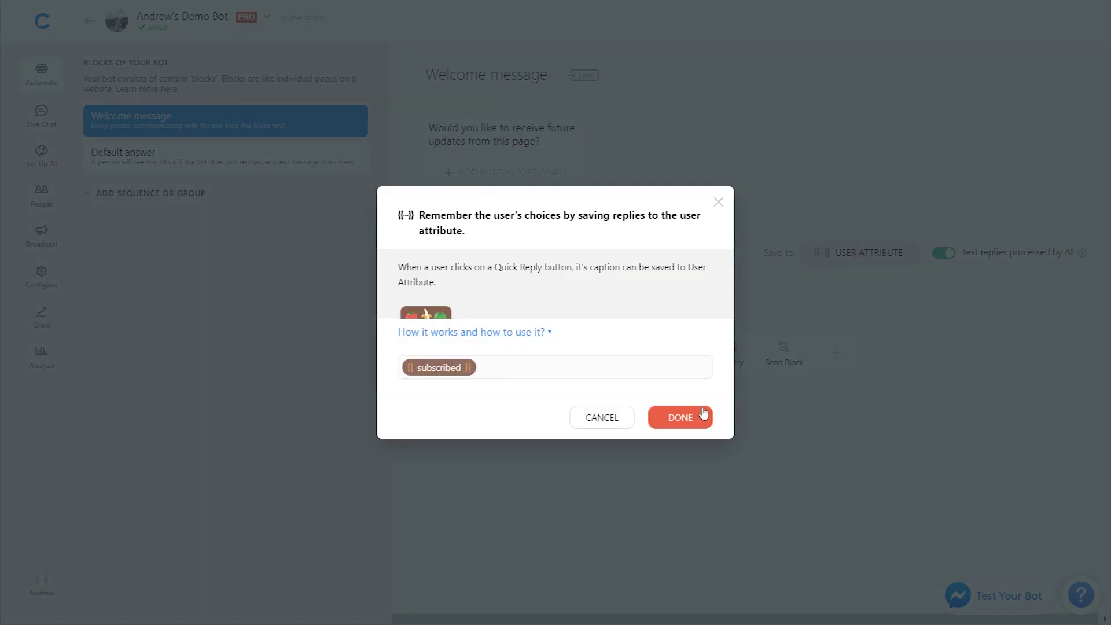
pyautogui.click(702, 415)
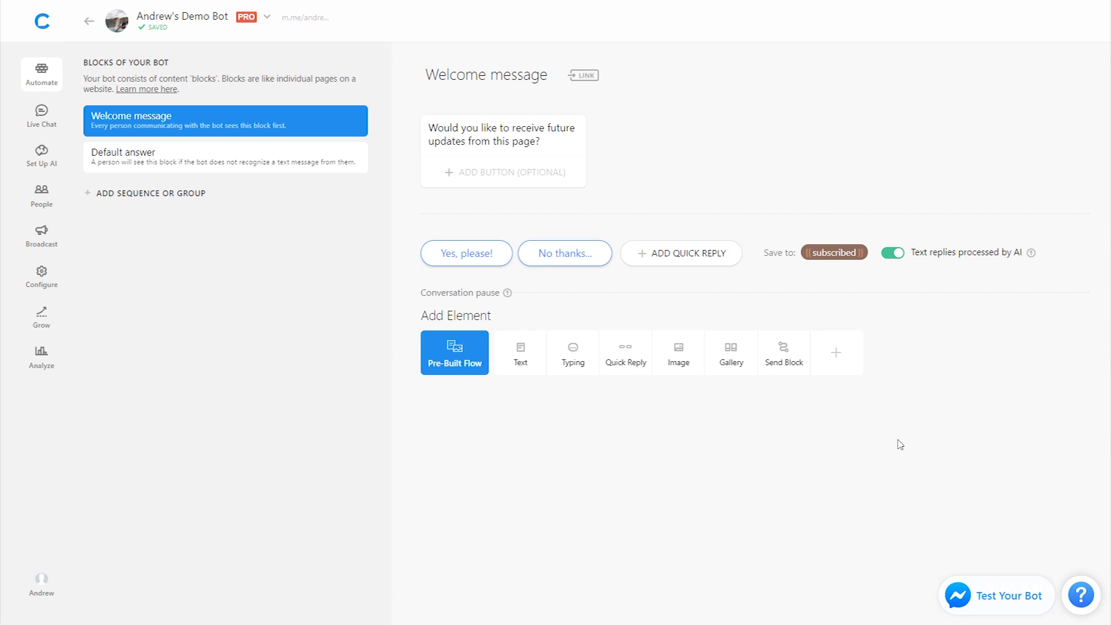
pyautogui.click(51, 244)
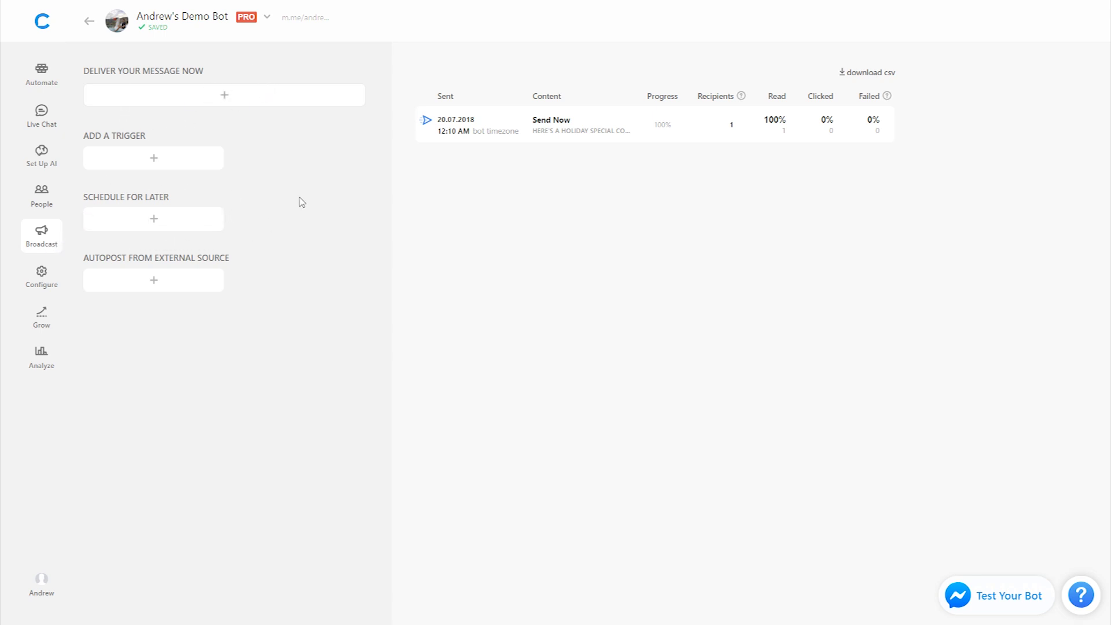
# Create a Deliver Now broadcast filtered to users whose subscribed attribute is 'Yes, please!'.
pyautogui.click(296, 101)
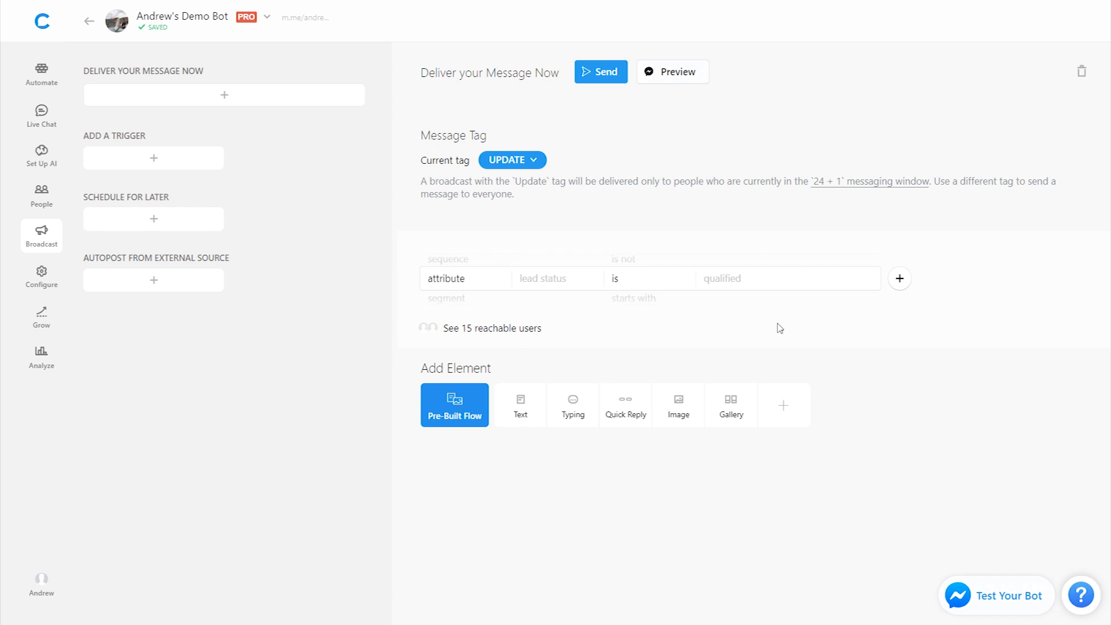
pyautogui.click(528, 280)
pyautogui.write('sub')
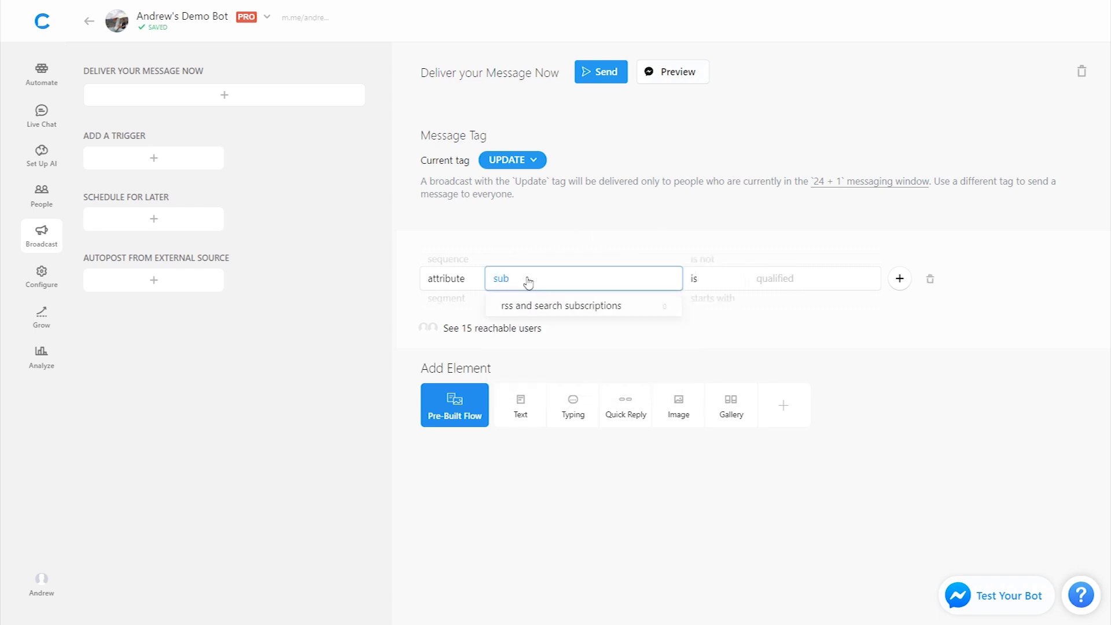
pyautogui.write('scribed')
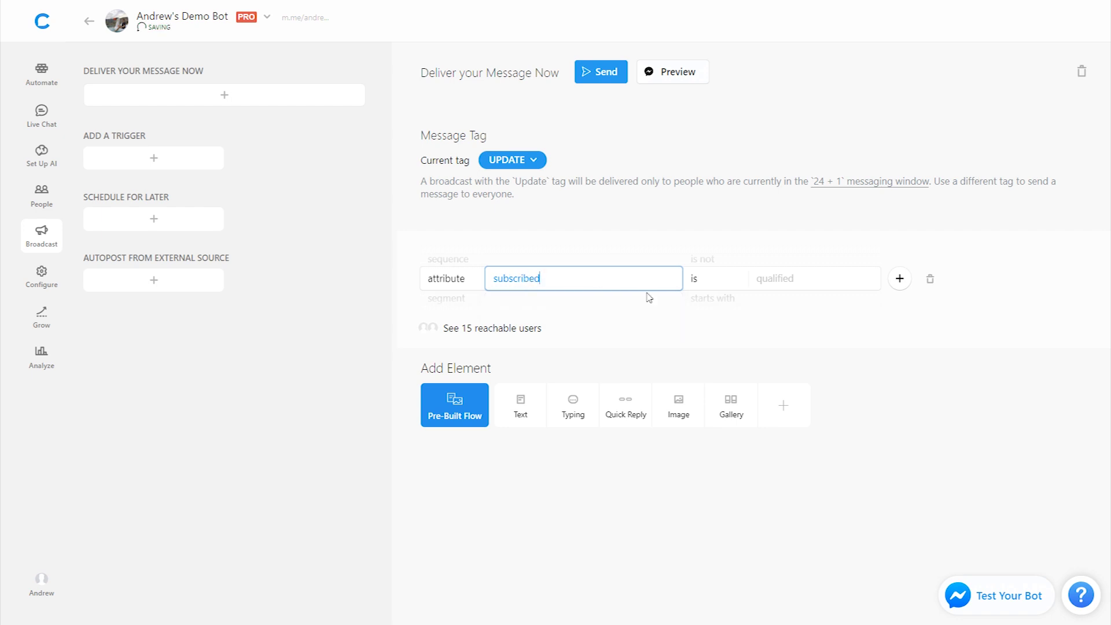
pyautogui.click(873, 406)
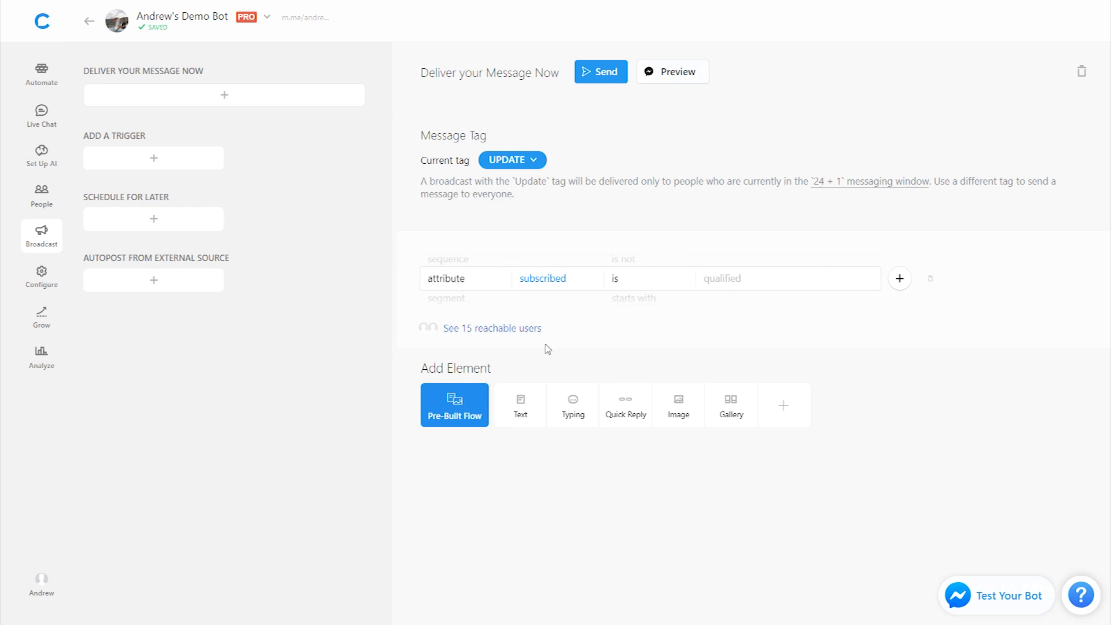
pyautogui.click(740, 288)
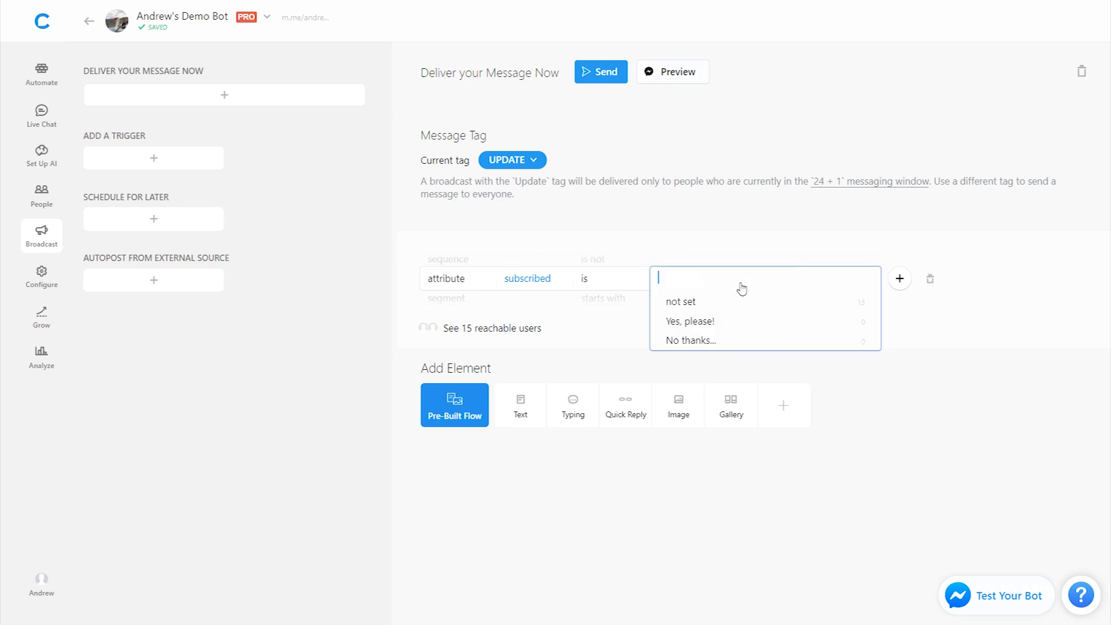
pyautogui.click(738, 318)
pyautogui.click(904, 446)
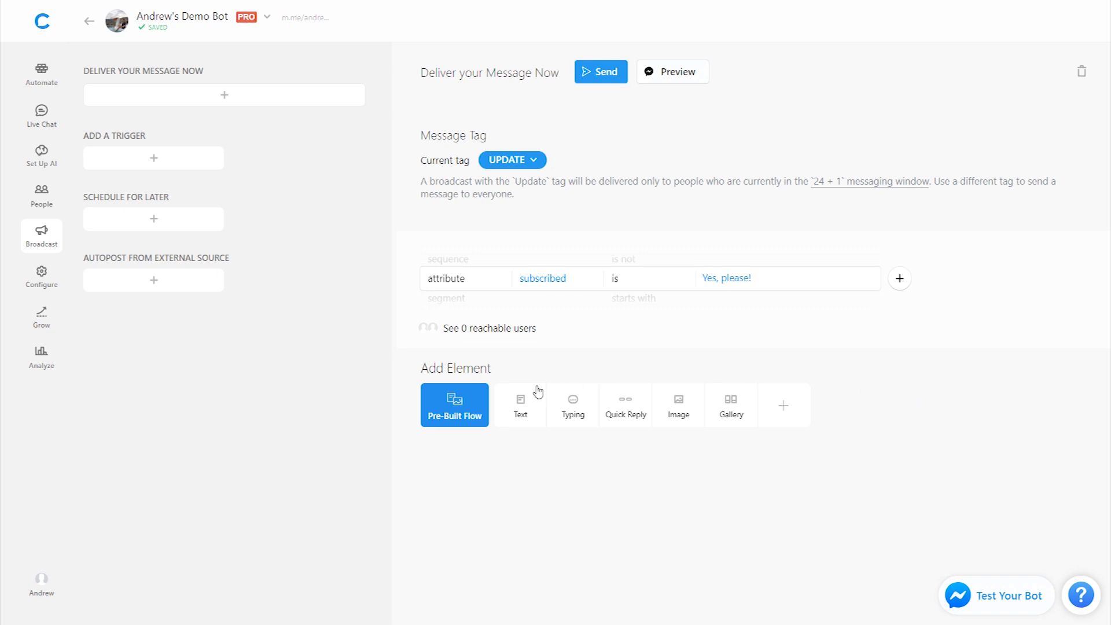
pyautogui.click(521, 405)
# Write the broadcast text 'Tehis is a test broadcast'.
pyautogui.write('Te')
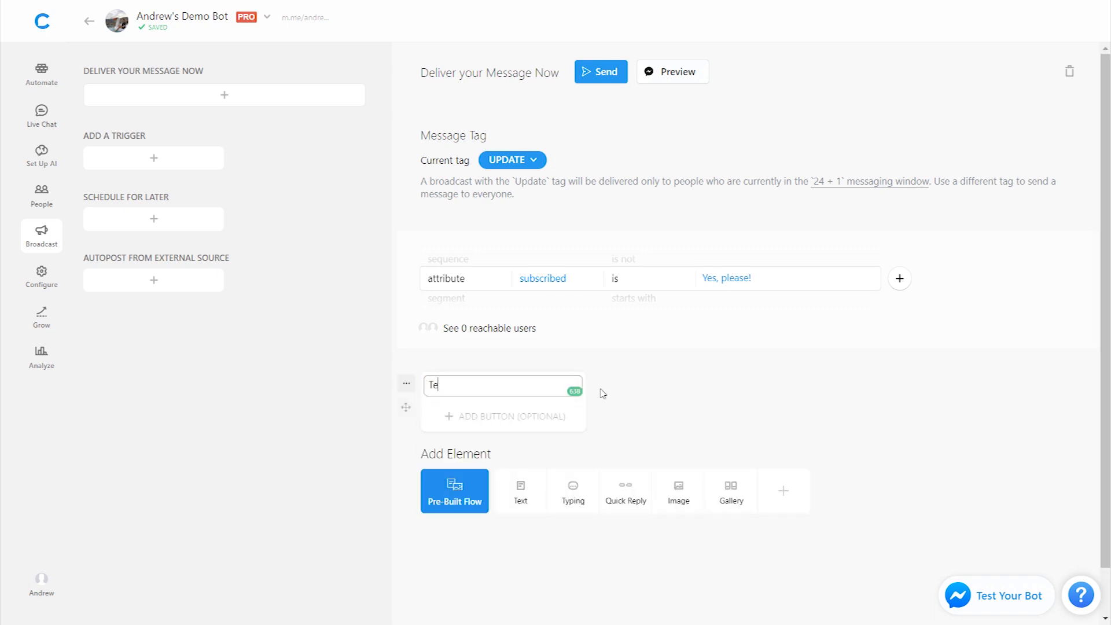
pyautogui.write('his is a test broadcast')
pyautogui.click(683, 407)
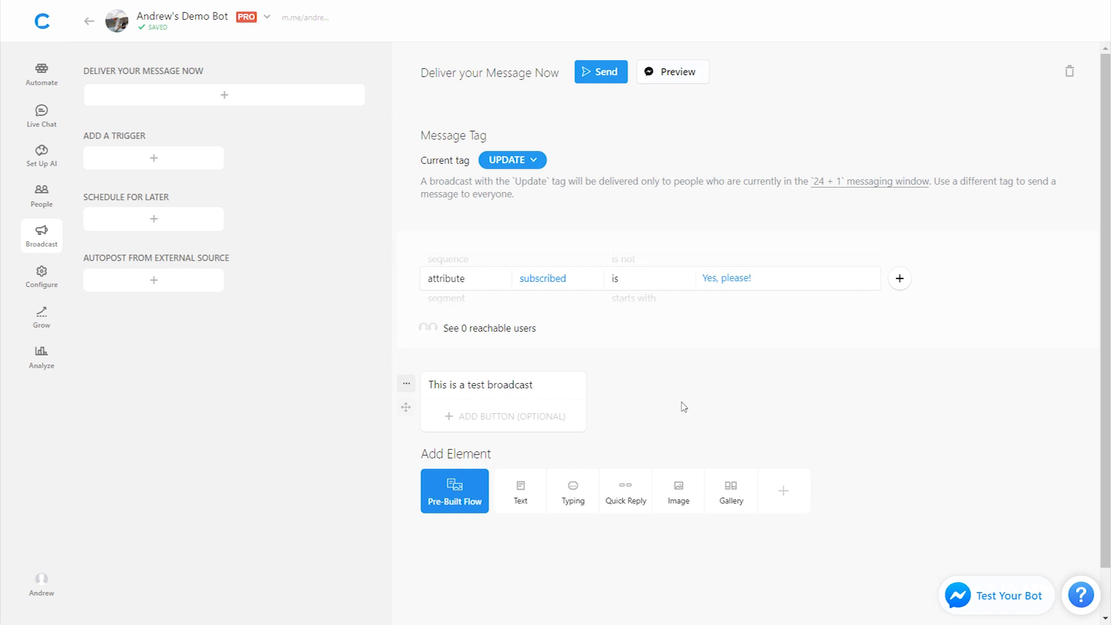
pyautogui.scroll(-1, 684, 407)
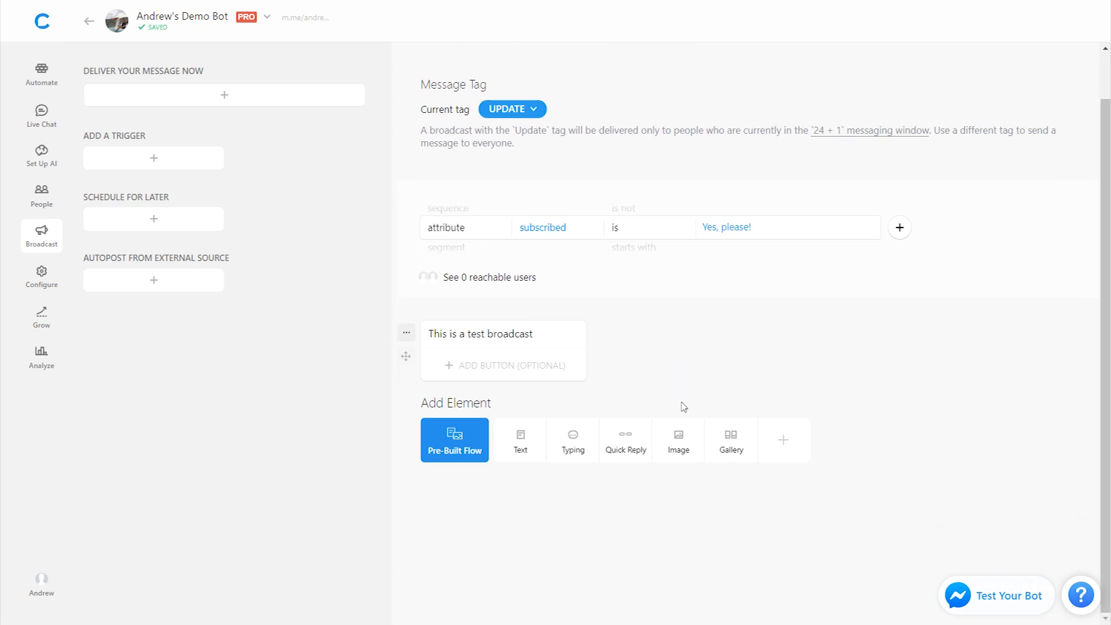
# Add an 'Unisubscribe' quick reply linked to a new Unsubscribe block, and open that block.
pyautogui.click(625, 444)
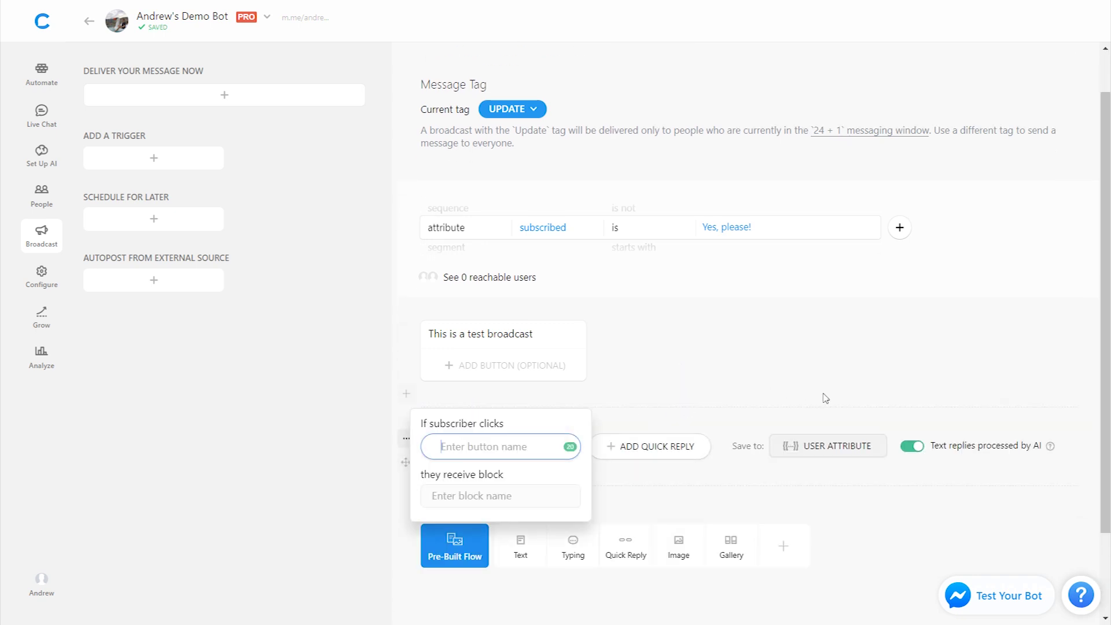
pyautogui.write('Unisubscribe')
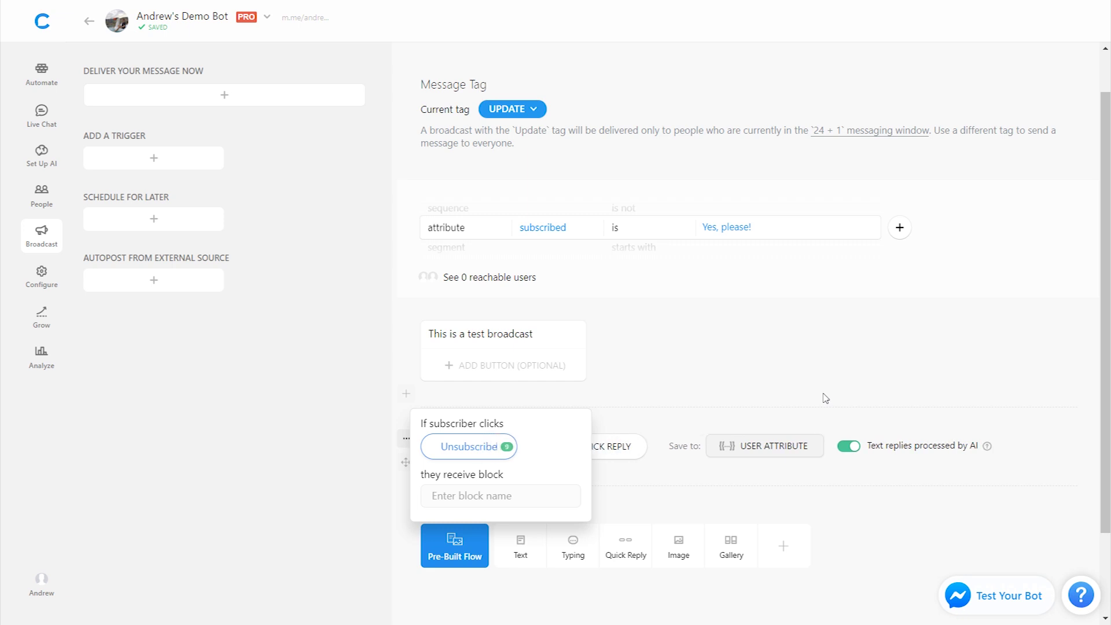
pyautogui.click(503, 494)
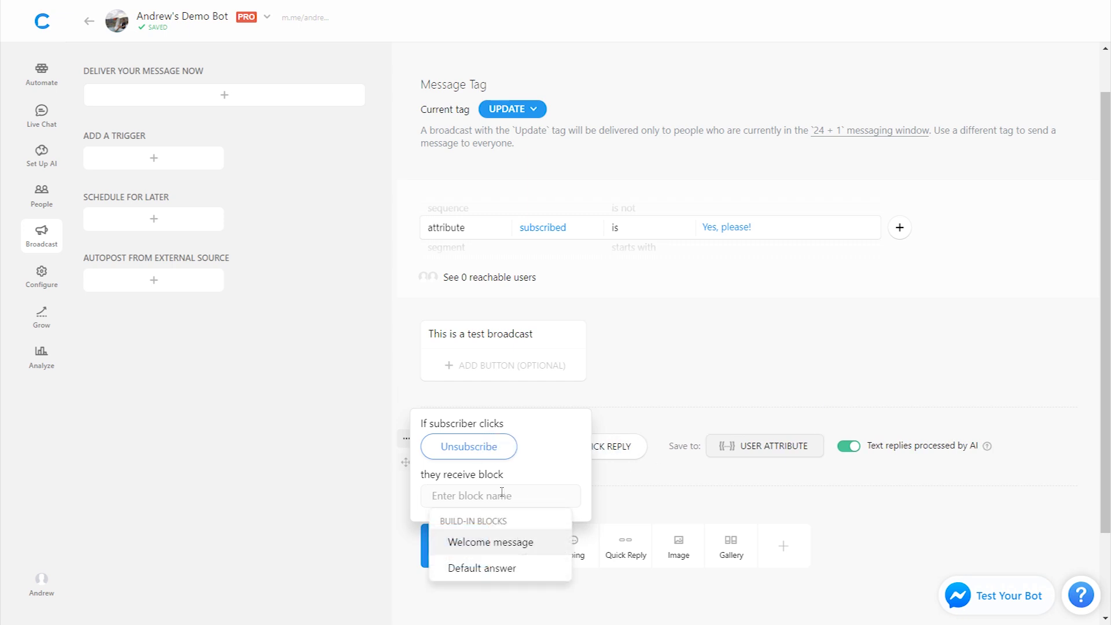
pyautogui.write('Unsubscribe')
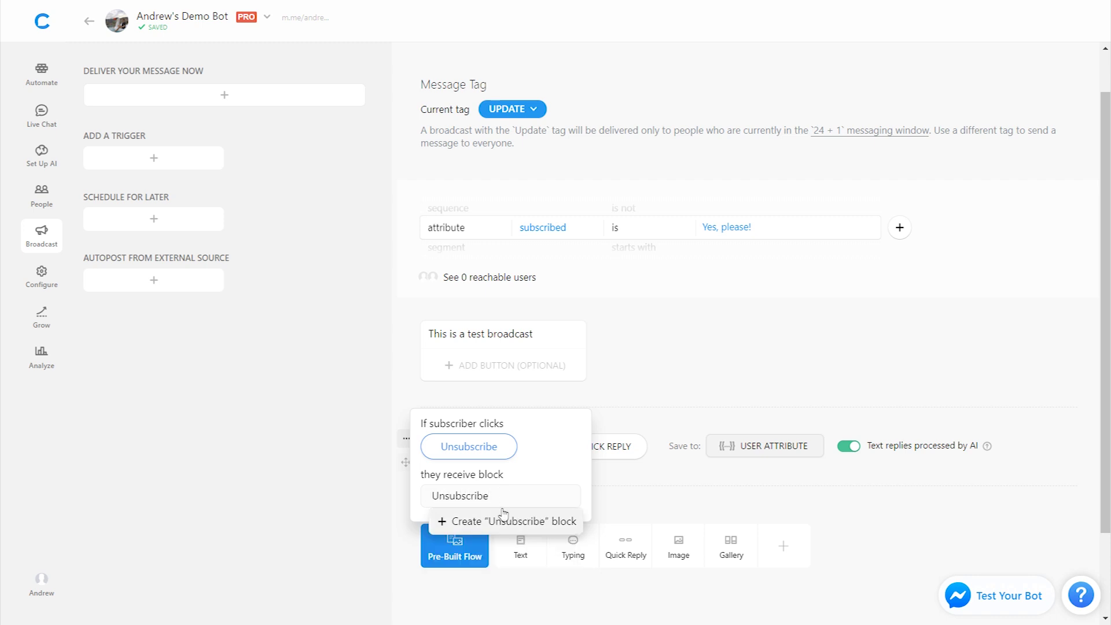
pyautogui.click(503, 520)
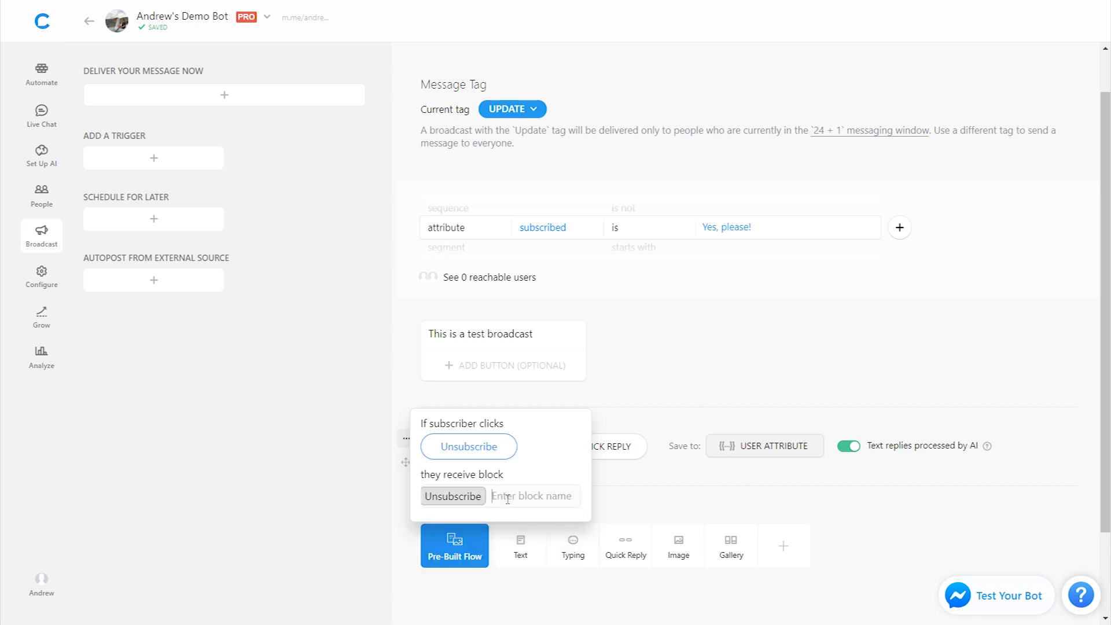
pyautogui.click(684, 491)
pyautogui.click(463, 457)
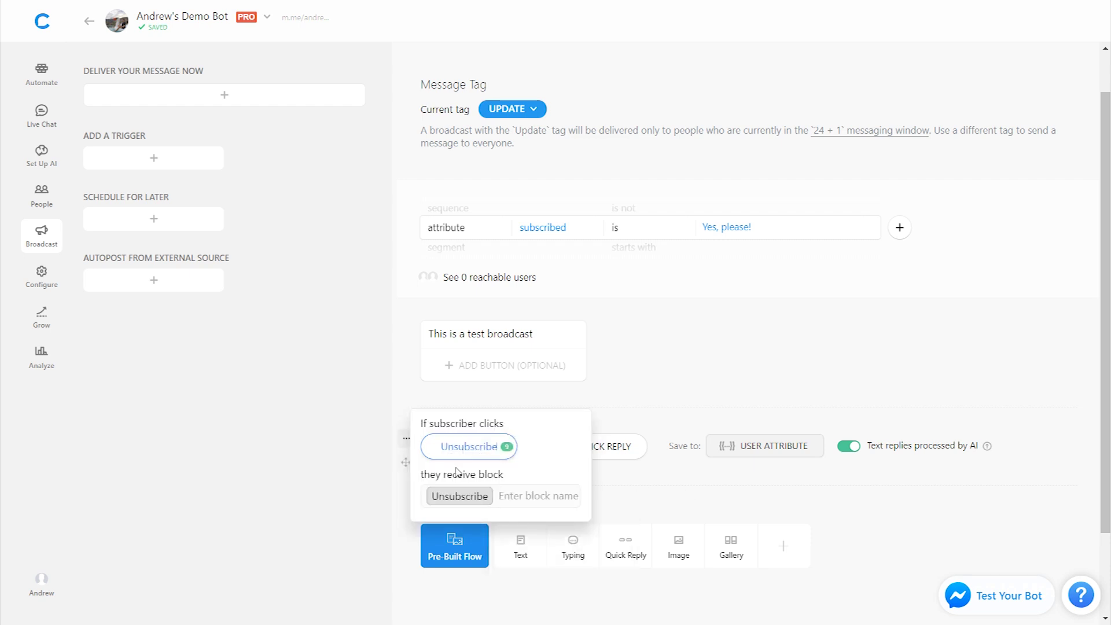
pyautogui.click(454, 493)
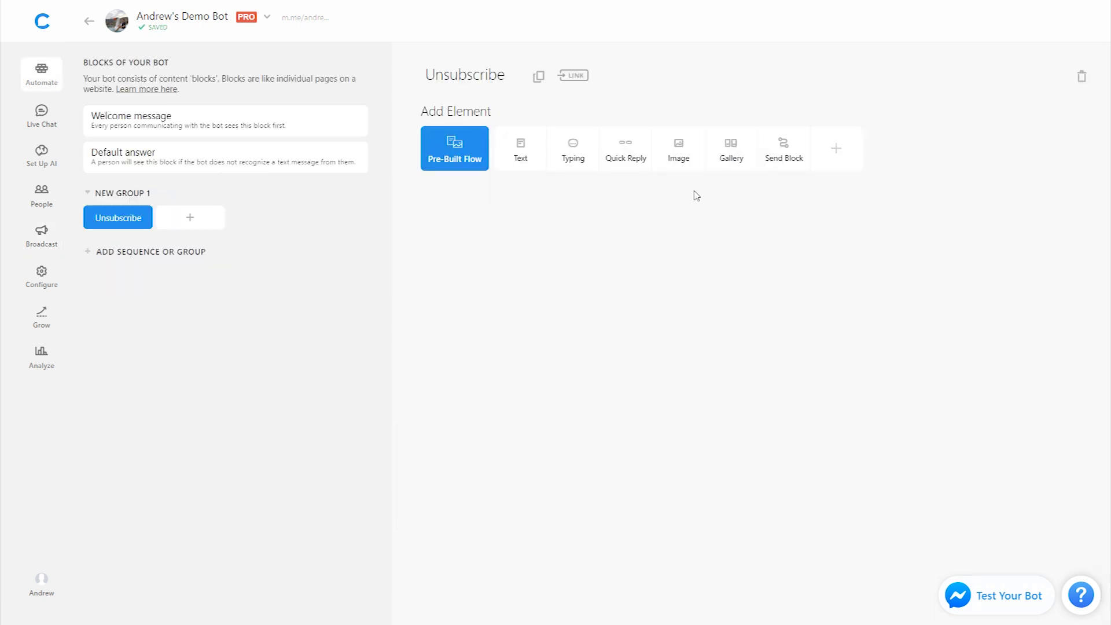
# Add the text 'You've succesfully unsubscribed.' to the Unsubscribe block.
pyautogui.click(542, 168)
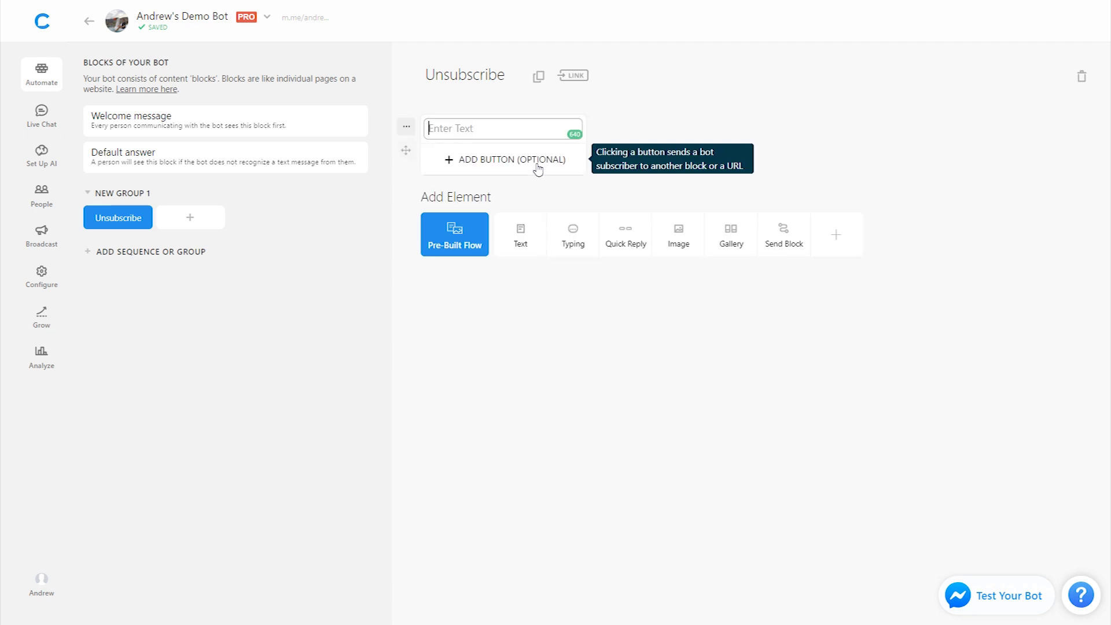
pyautogui.write("You've succesfully unsubscribed.")
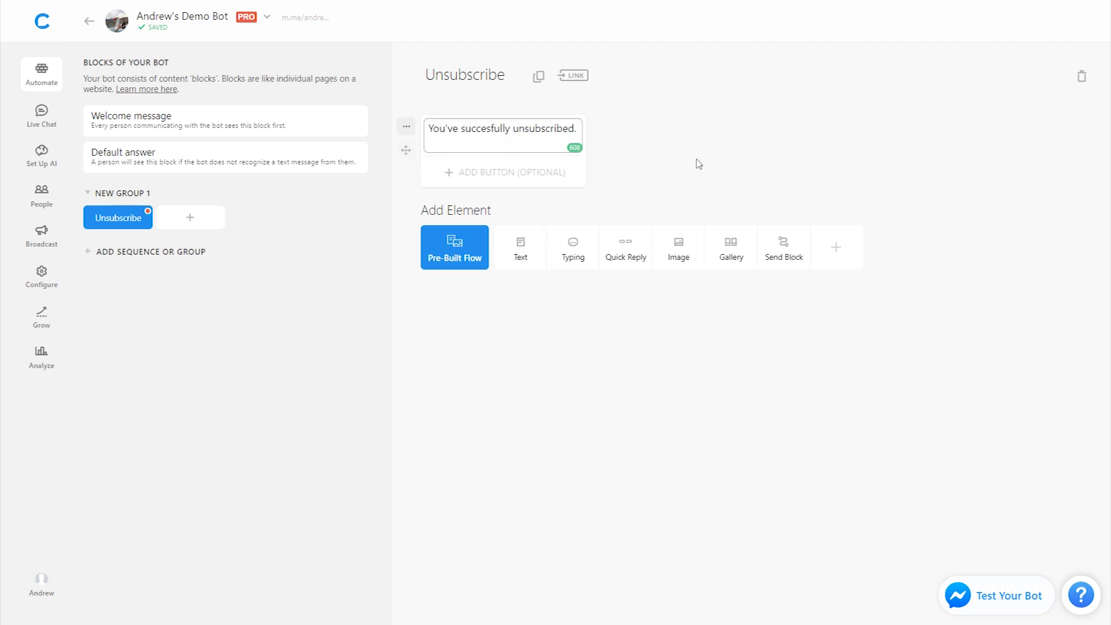
pyautogui.click(697, 164)
# Add a Setup User Attribute card that sets subscribed to 'No thanks...'.
pyautogui.click(847, 250)
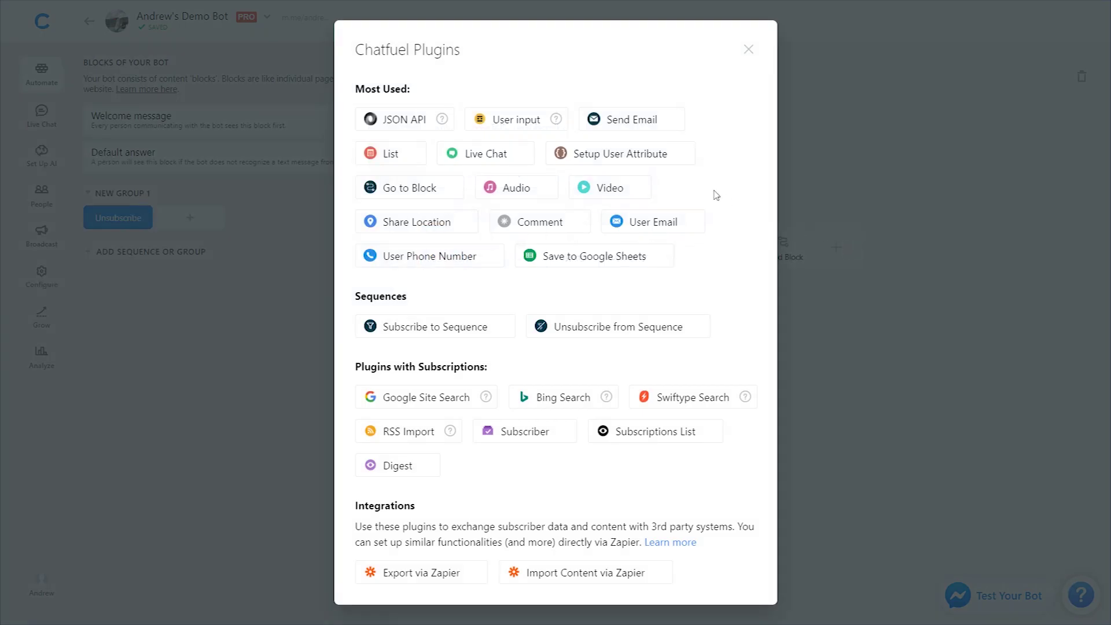
pyautogui.click(662, 164)
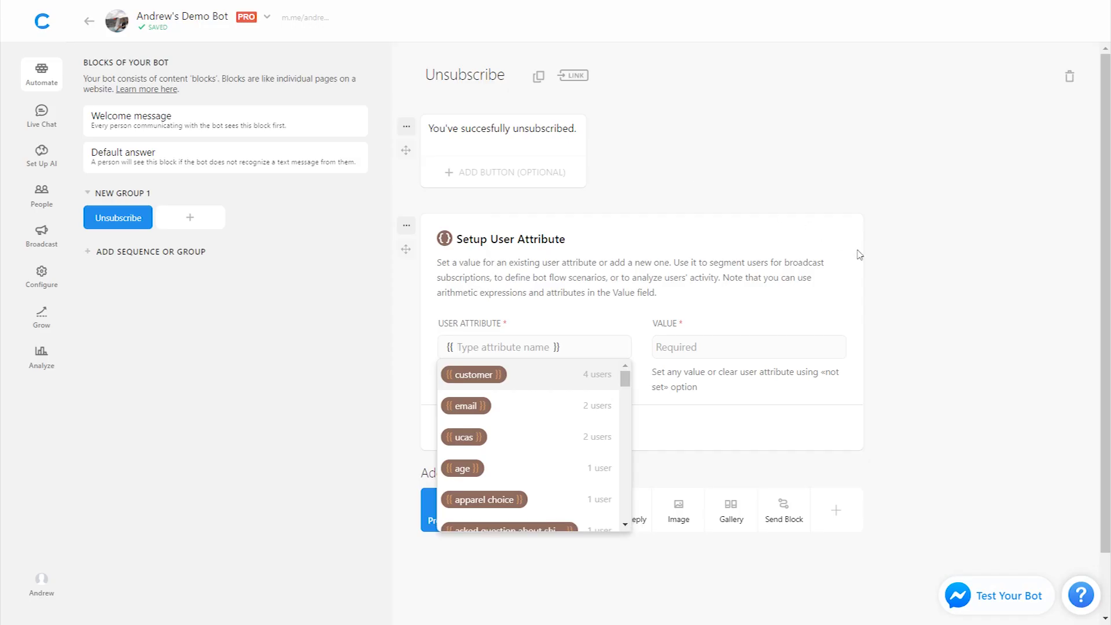
pyautogui.write('sub')
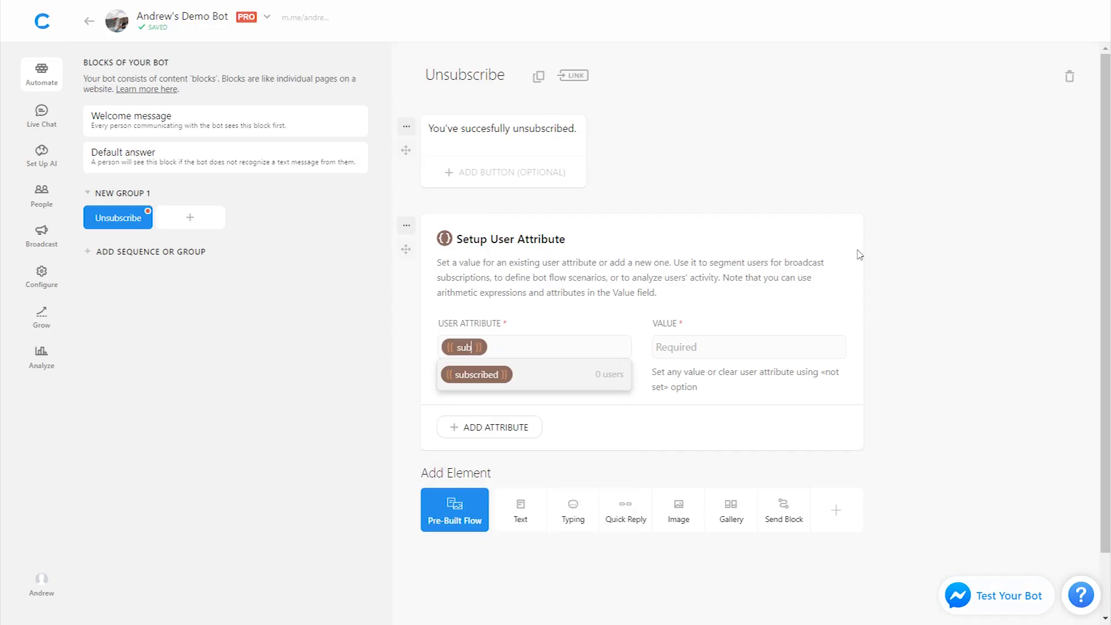
pyautogui.click(502, 371)
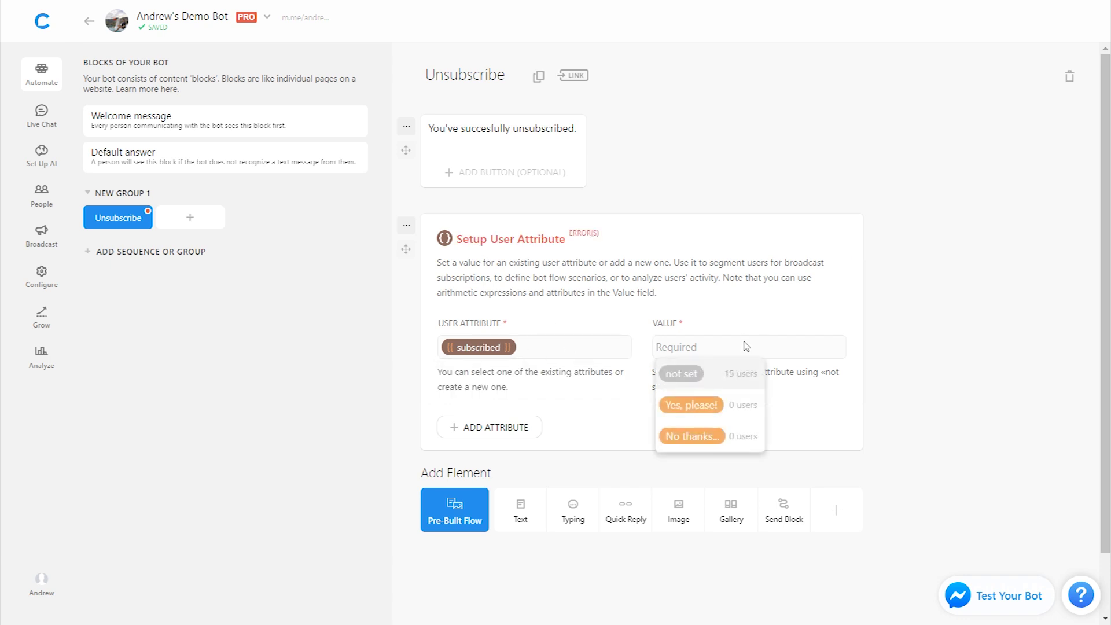
pyautogui.click(727, 437)
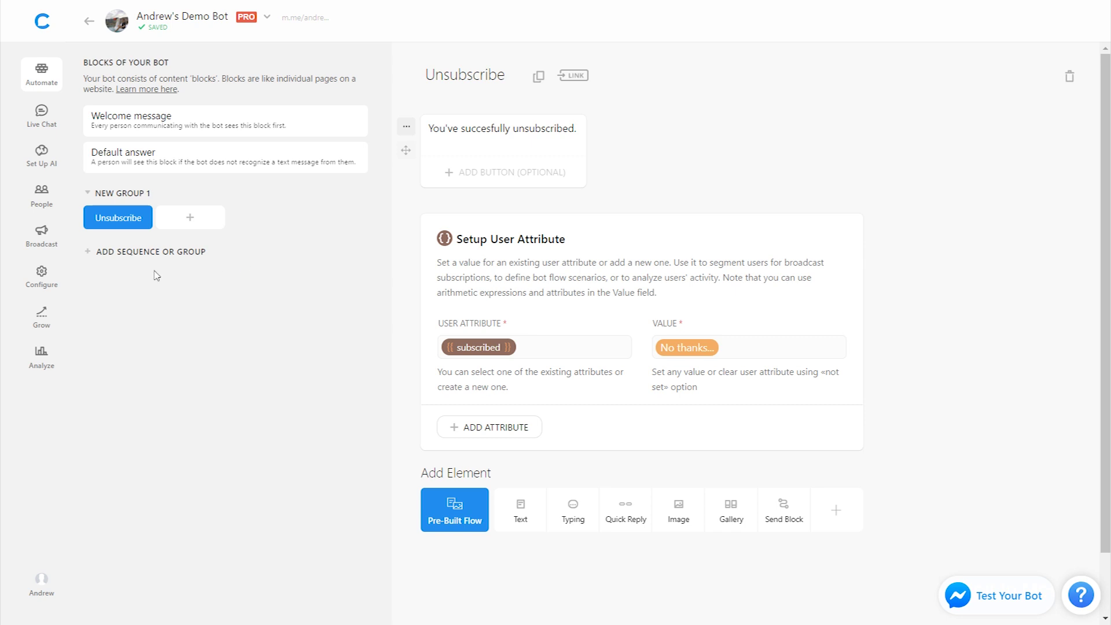
# Show the Configure page at Persistent Menu with a bot test chat open.
pyautogui.click(46, 284)
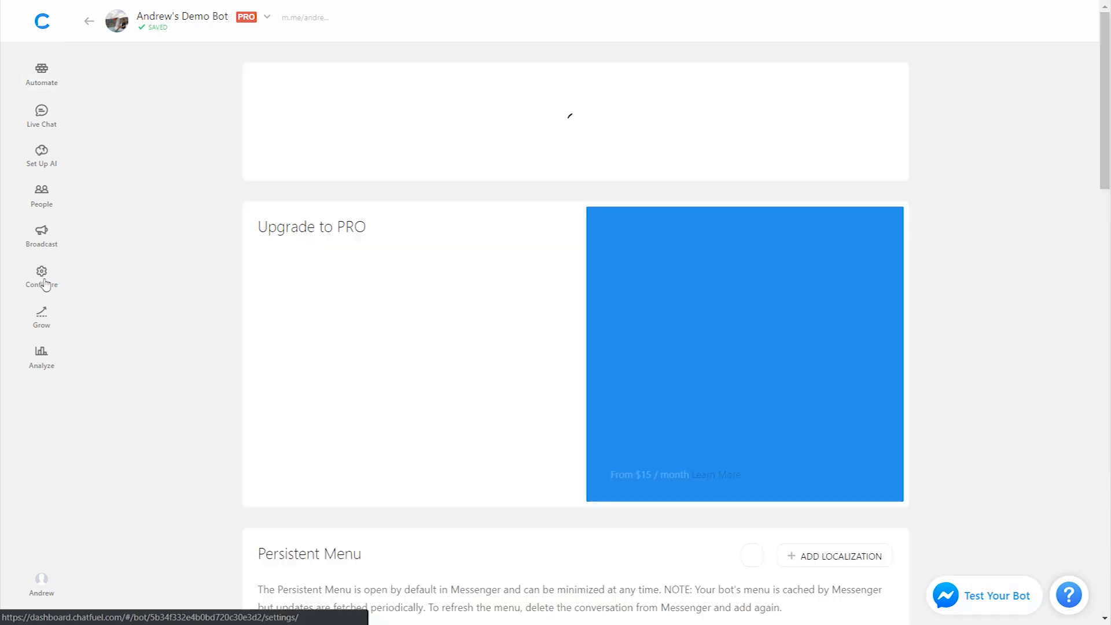
pyautogui.scroll(-5, 143, 357)
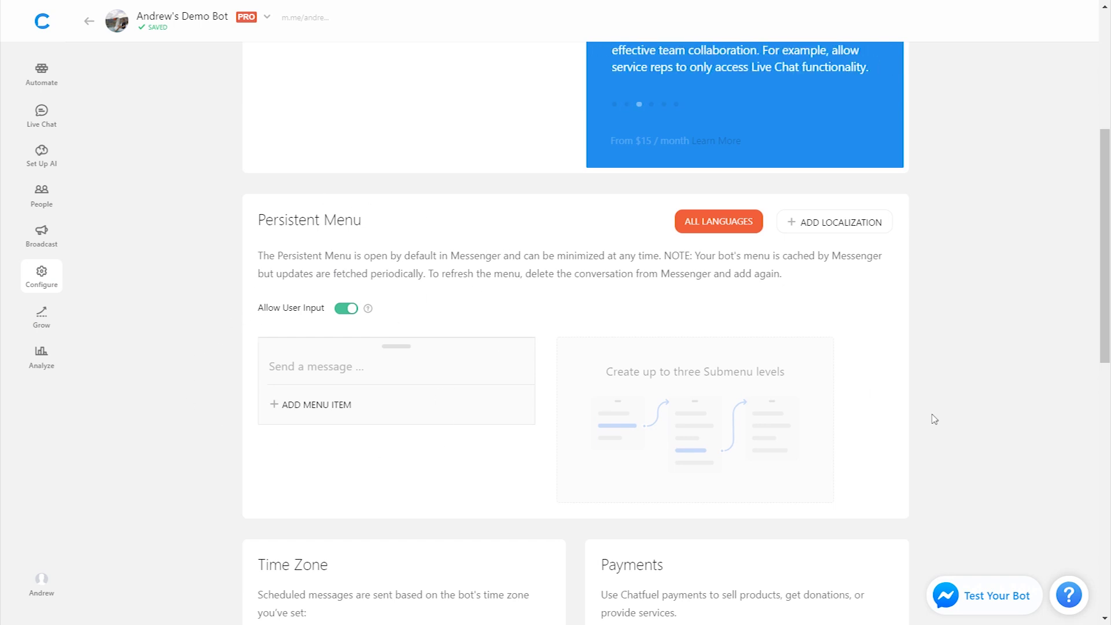
pyautogui.click(1016, 596)
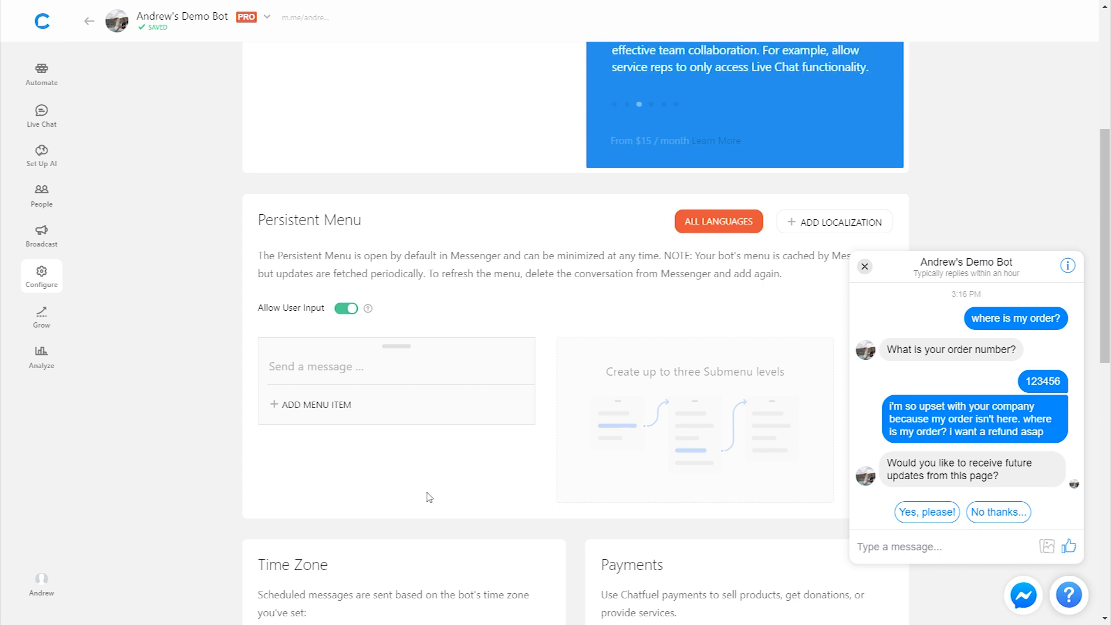
# Add an 'Unsubscribe' persistent-menu item that opens the Unsubscribe block.
pyautogui.click(311, 415)
pyautogui.click(312, 417)
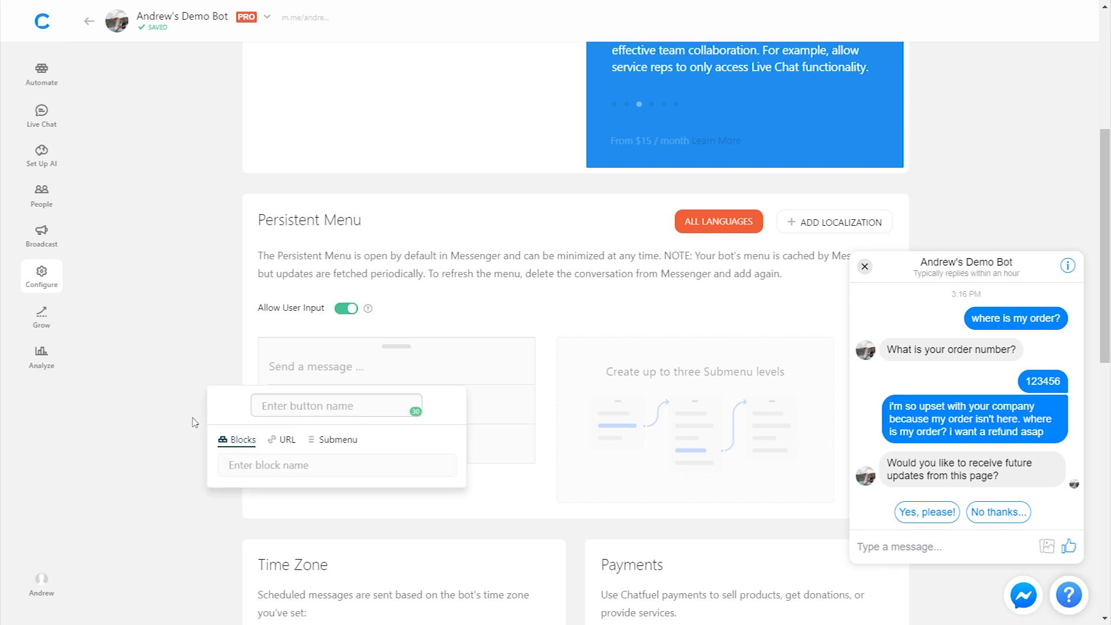
pyautogui.write('Unsubscribe')
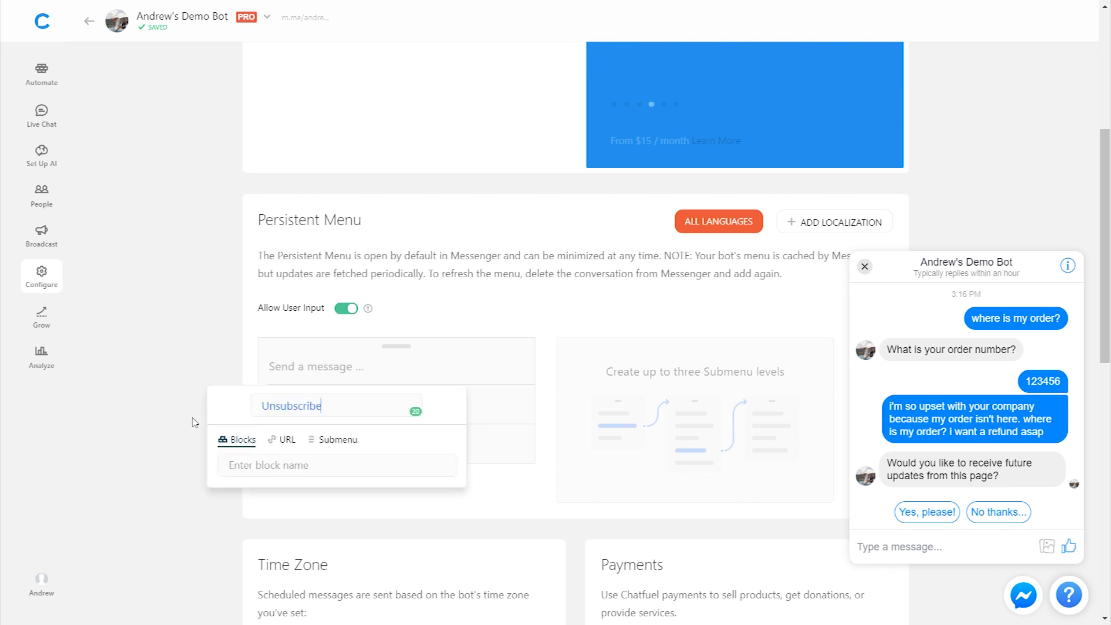
pyautogui.click(284, 465)
pyautogui.write('un')
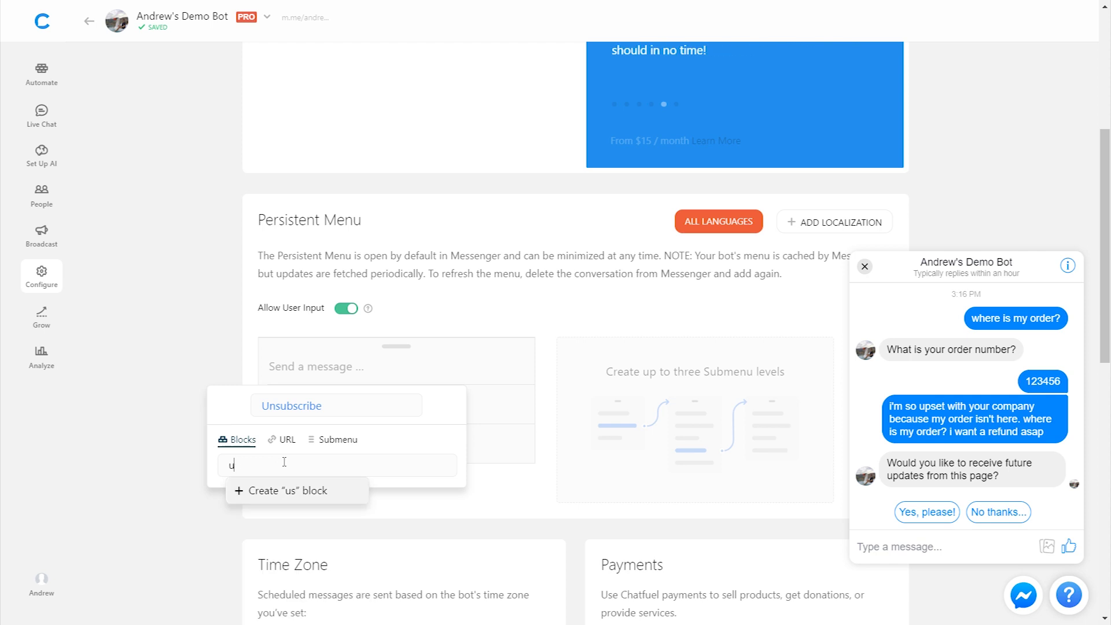
pyautogui.click(272, 537)
pyautogui.click(157, 360)
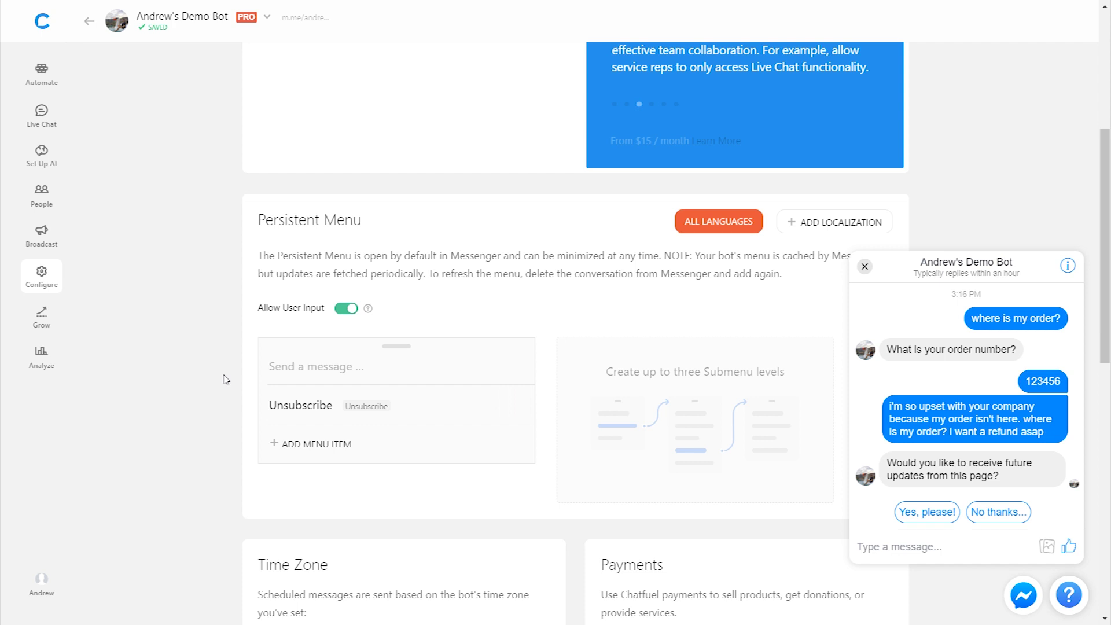
# Close the test chat and delete the Order FAQ rule on the Set Up AI page.
pyautogui.click(864, 267)
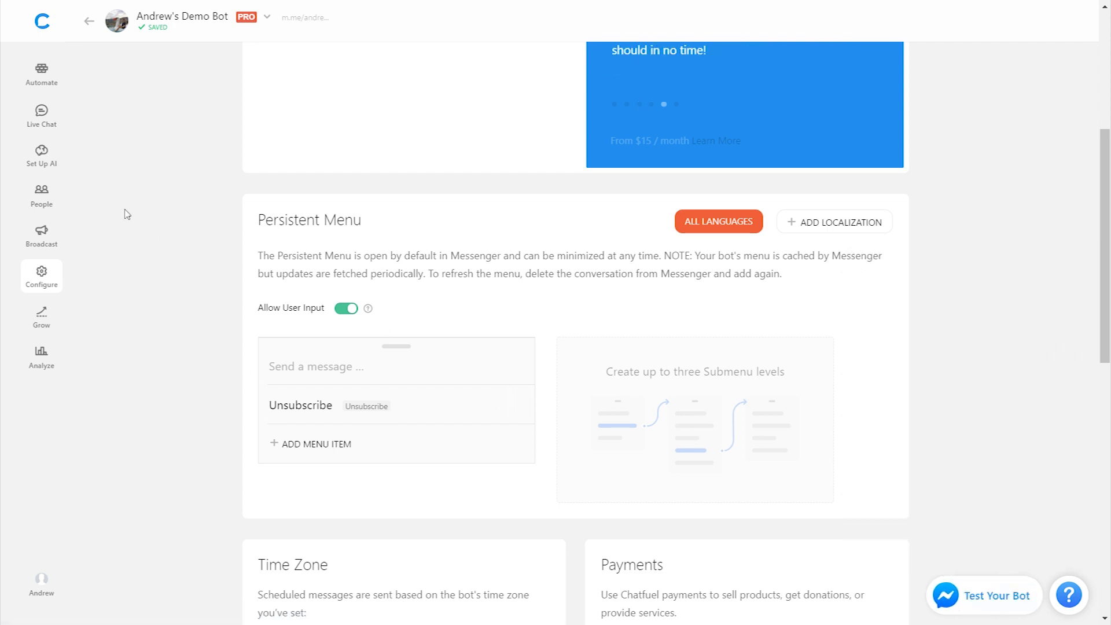
pyautogui.click(45, 165)
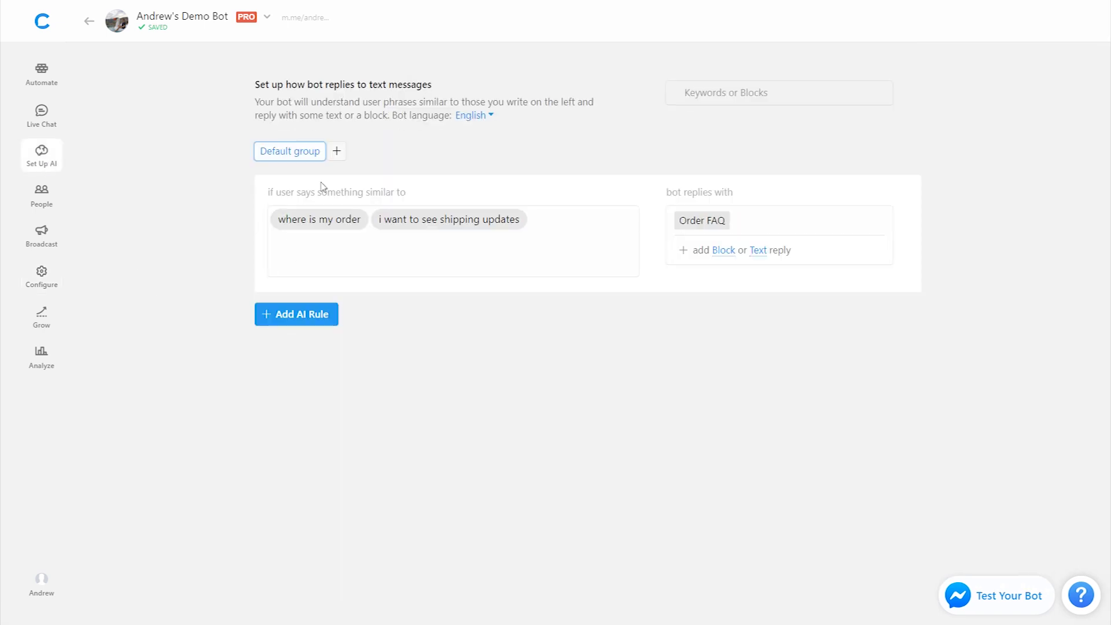
pyautogui.click(907, 193)
pyautogui.click(885, 204)
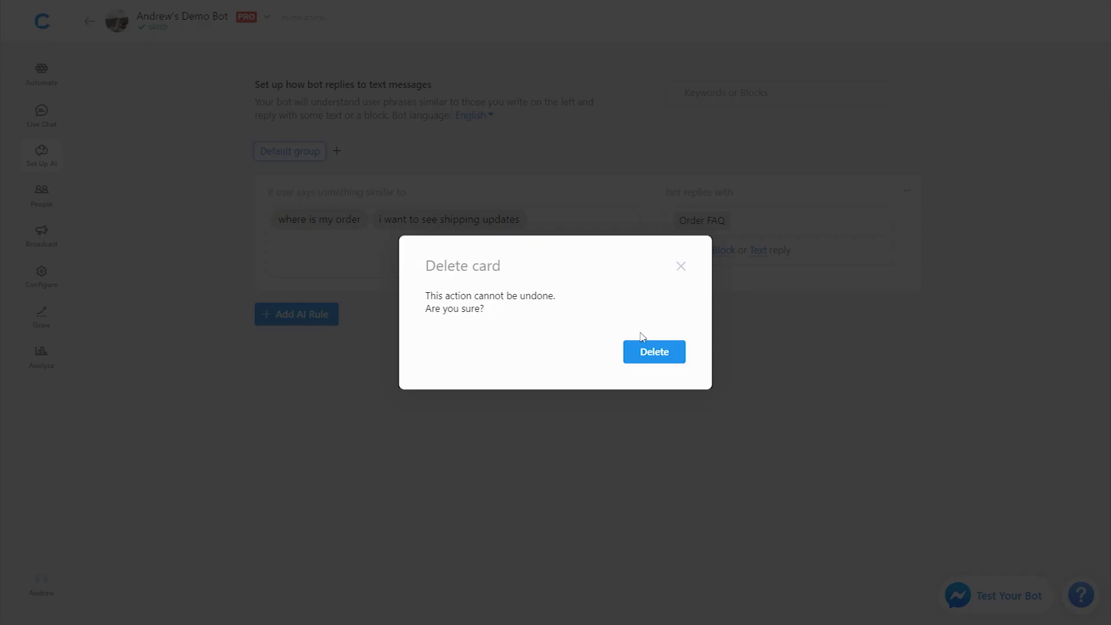
pyautogui.click(656, 352)
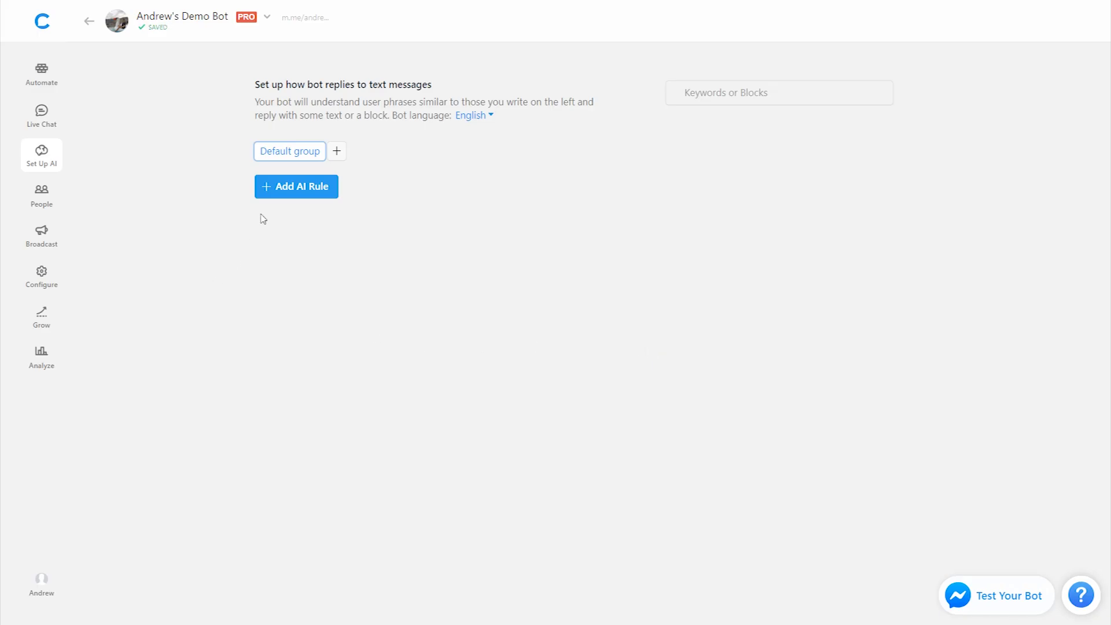
pyautogui.click(278, 192)
# Make the AI rule match 'unsubscribe' and 'stop messages' and reply with the Unsubscribe block.
pyautogui.write('unsubscribe')
pyautogui.press('Return')
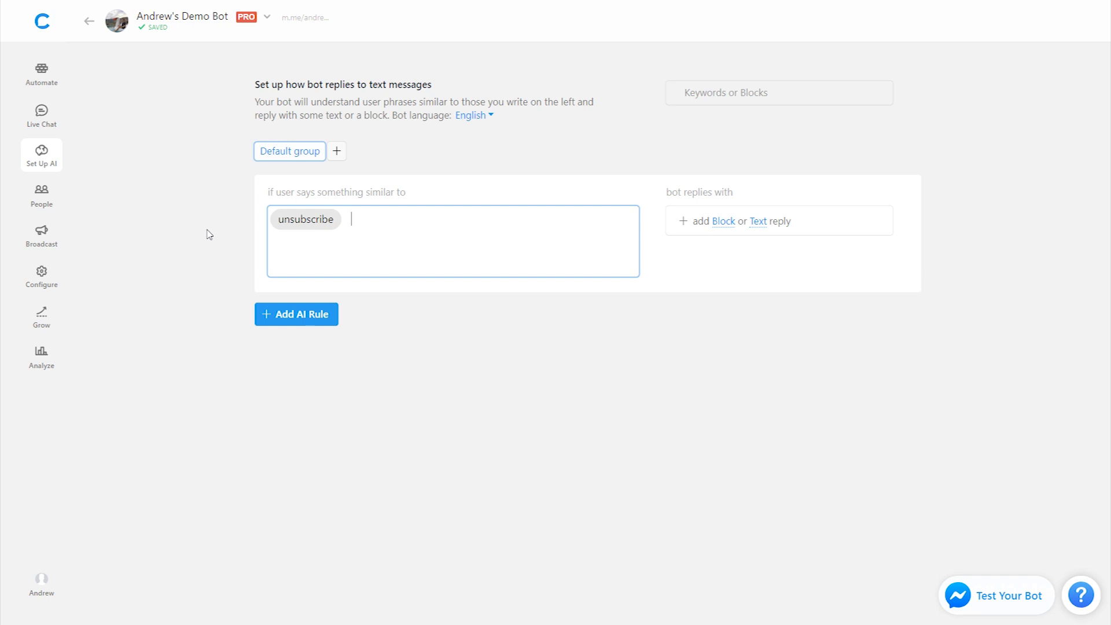
pyautogui.write('stop messages')
pyautogui.press('Return')
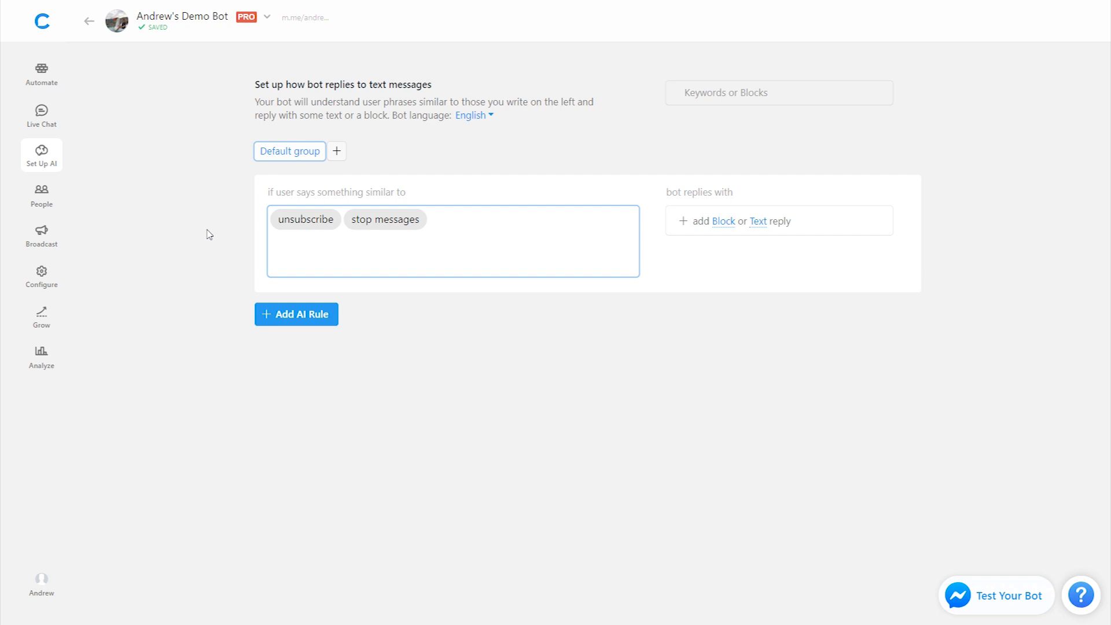
pyautogui.click(726, 221)
pyautogui.write('uns')
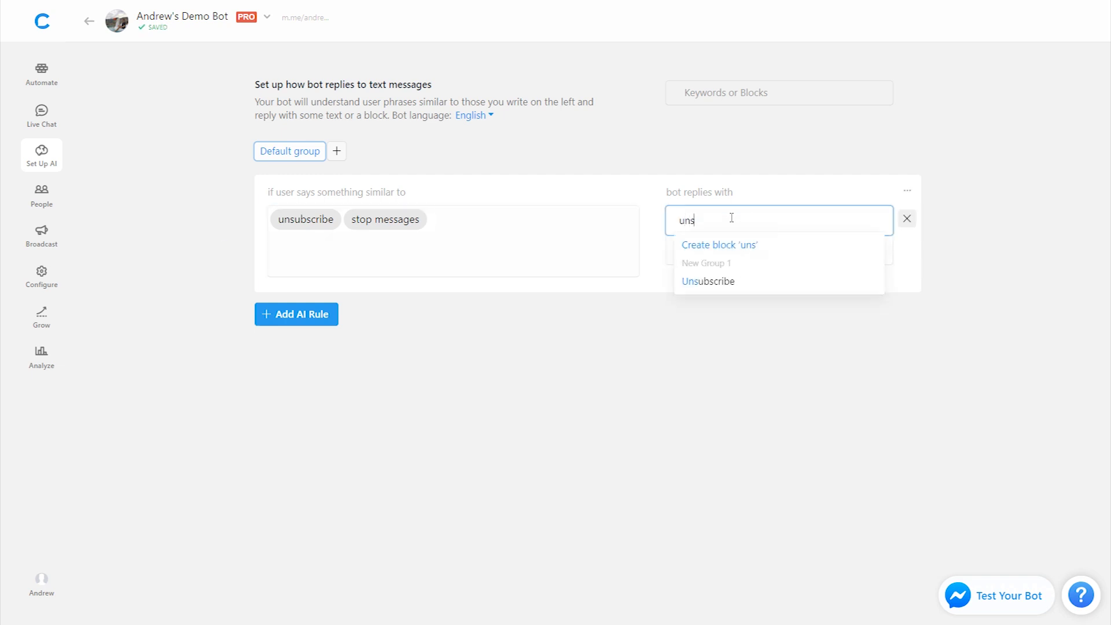
pyautogui.click(733, 280)
pyautogui.click(515, 399)
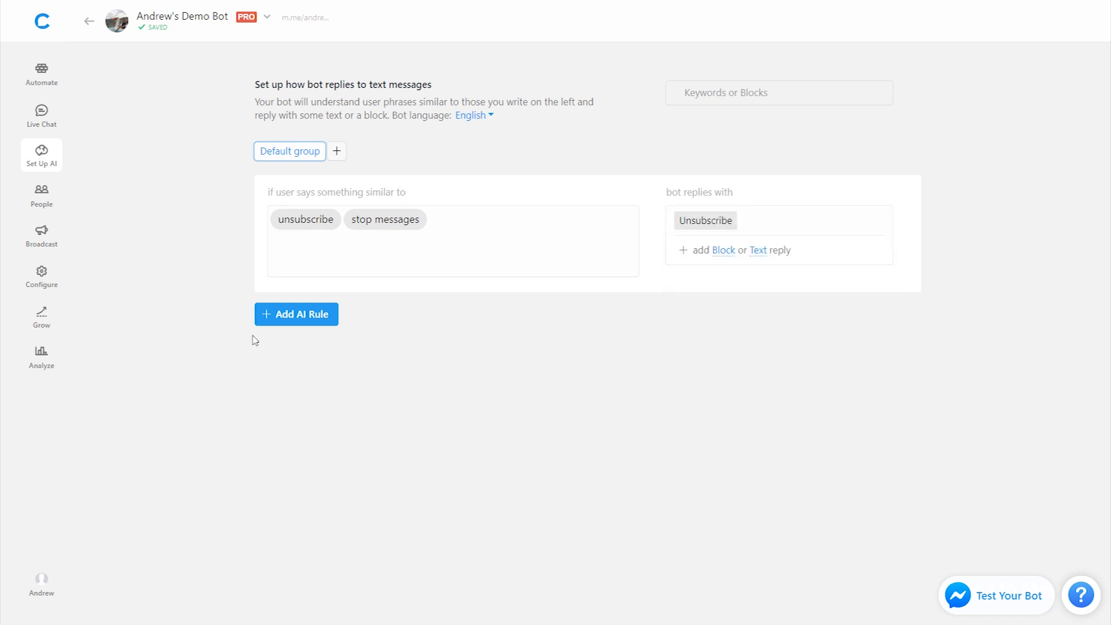